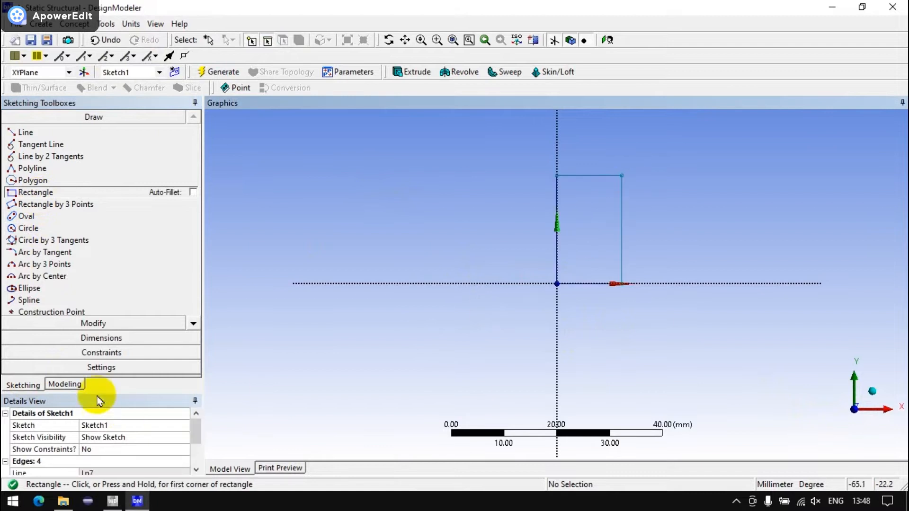
Add length dimensions to the rectangle's width and height
{"action": "left_click", "coordinate": [47, 197]}
{"action": "left_click", "coordinate": [559, 237]}
{"action": "left_click", "coordinate": [621, 241]}
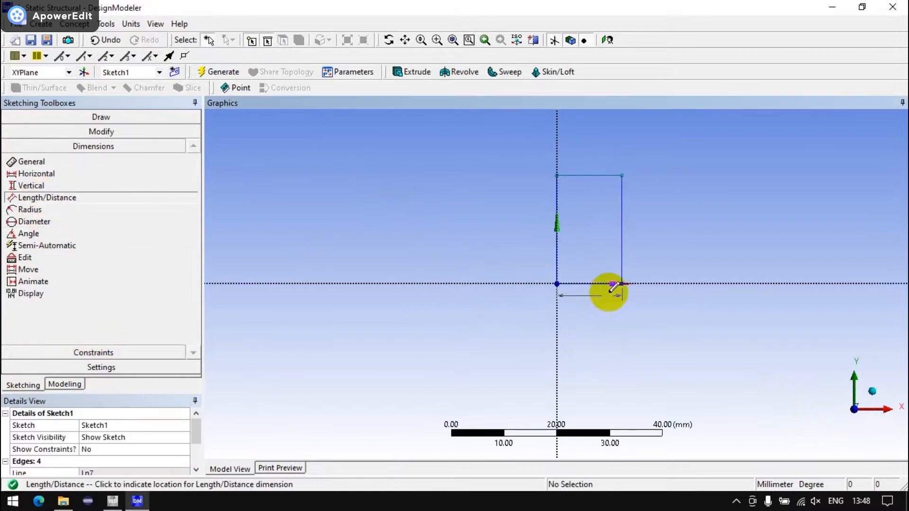
{"action": "left_click", "coordinate": [604, 309]}
{"action": "left_click", "coordinate": [593, 284]}
{"action": "left_click", "coordinate": [595, 177]}
{"action": "left_click", "coordinate": [657, 218]}
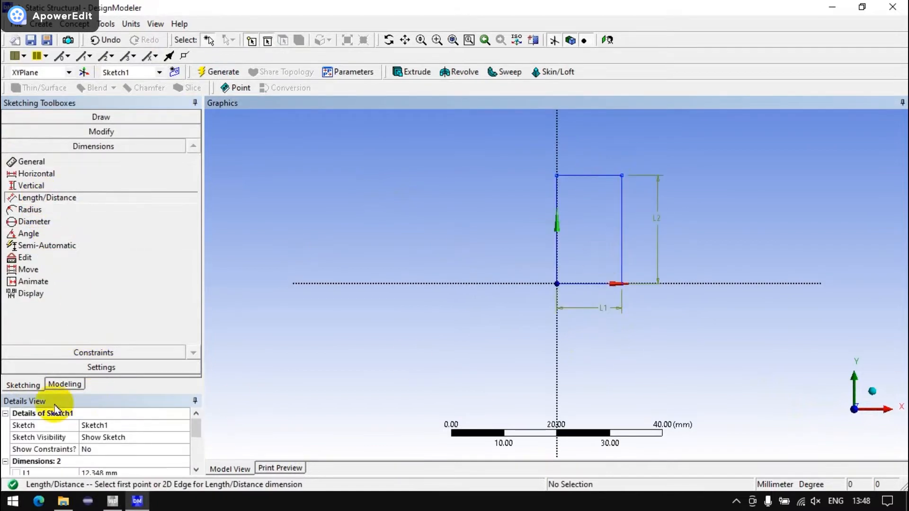
Set the rectangle's width to 20 mm and its height to 50 mm
{"action": "left_click_drag", "start_coordinate": [114, 393], "coordinate": [114, 306]}
{"action": "left_click", "coordinate": [111, 384]}
{"action": "type", "text": "15"}
{"action": "key", "text": "Return"}
{"action": "left_click", "coordinate": [105, 385]}
{"action": "type", "text": "20"}
{"action": "key", "text": "Return"}
{"action": "left_click", "coordinate": [97, 398]}
{"action": "type", "text": "50"}
{"action": "key", "text": "Return"}
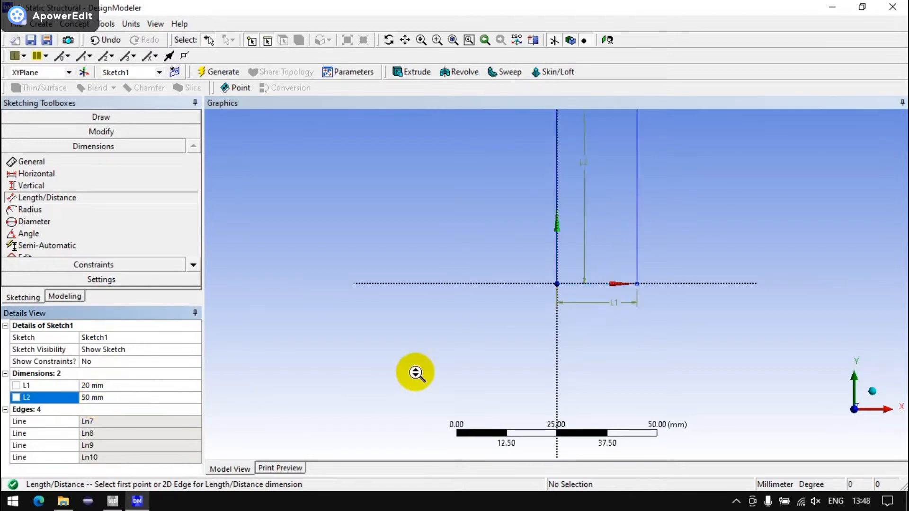
Change the rectangle's width to 25 mm
{"action": "left_click", "coordinate": [111, 385]}
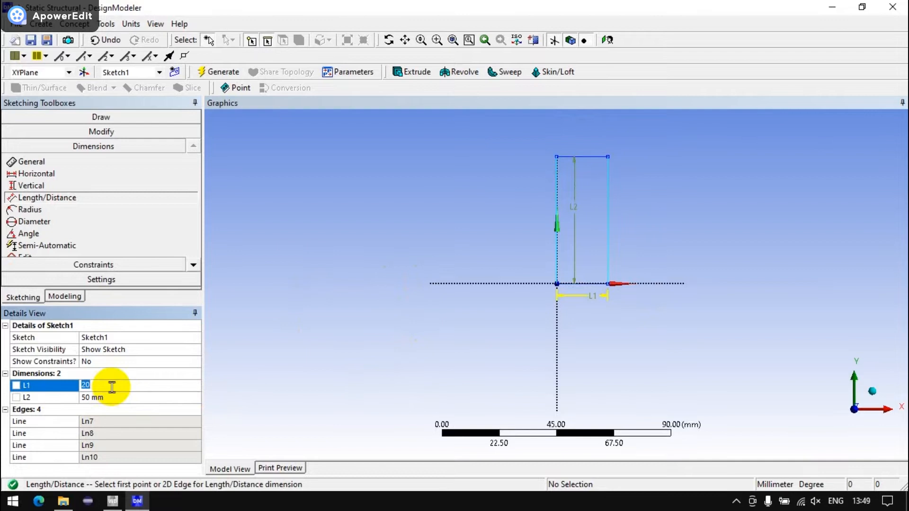
{"action": "type", "text": "15"}
{"action": "left_click_drag", "start_coordinate": [110, 387], "coordinate": [57, 384]}
{"action": "type", "text": "25"}
{"action": "key", "text": "Return"}
Revolve the rectangle sketch 360° about its vertical edge on the Y axis as added material and generate the cylinder
{"action": "left_click", "coordinate": [443, 72]}
{"action": "left_click", "coordinate": [109, 349]}
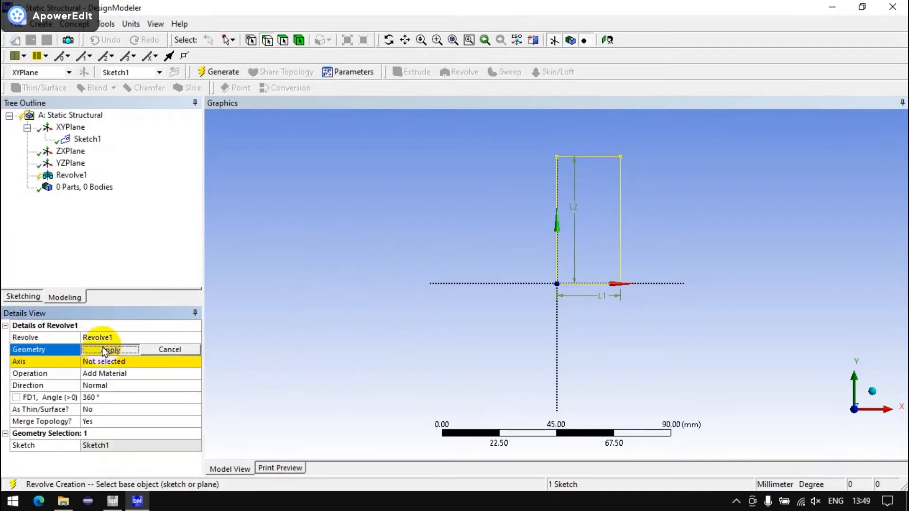
{"action": "left_click", "coordinate": [559, 255]}
{"action": "left_click", "coordinate": [111, 361]}
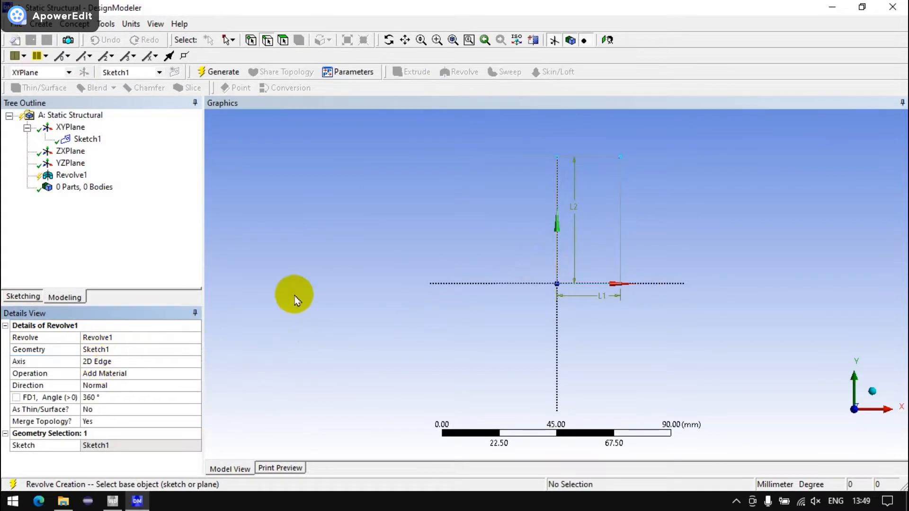
{"action": "left_click", "coordinate": [219, 72]}
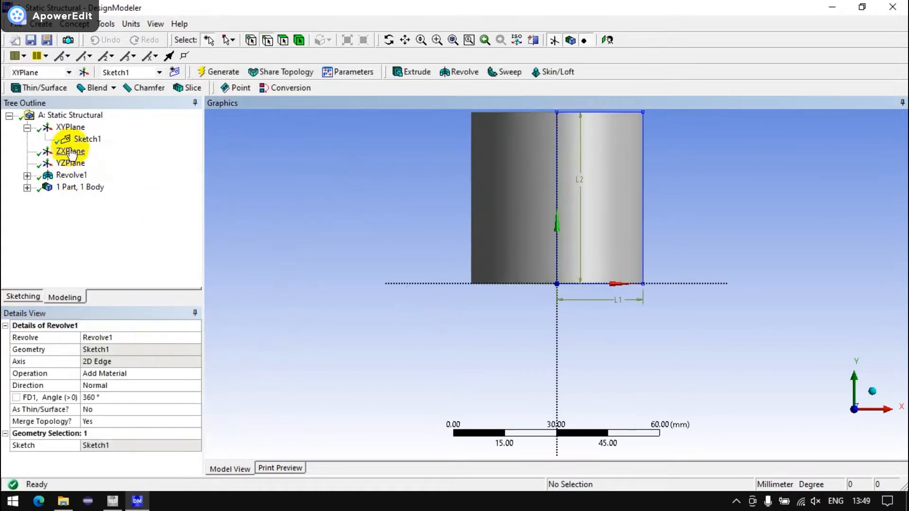
Start a new sketch on XYPlane and draw a rectangle from the origin, ending about 9 mm below the cylinder's top edge
{"action": "left_click", "coordinate": [69, 127]}
{"action": "left_click", "coordinate": [175, 71]}
{"action": "left_click", "coordinate": [24, 296]}
{"action": "left_click", "coordinate": [35, 192]}
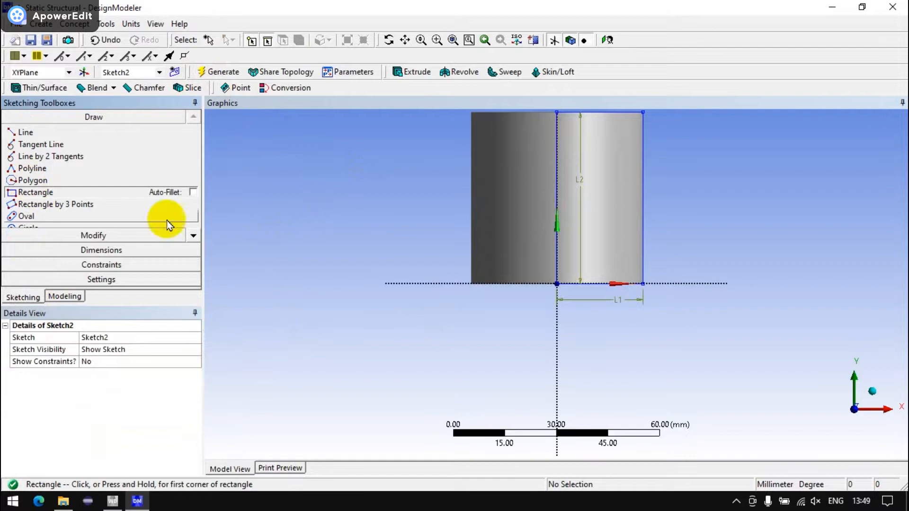
{"action": "scroll", "coordinate": [557, 283], "scroll_direction": "down", "scroll_amount": 3}
{"action": "left_click", "coordinate": [557, 283]}
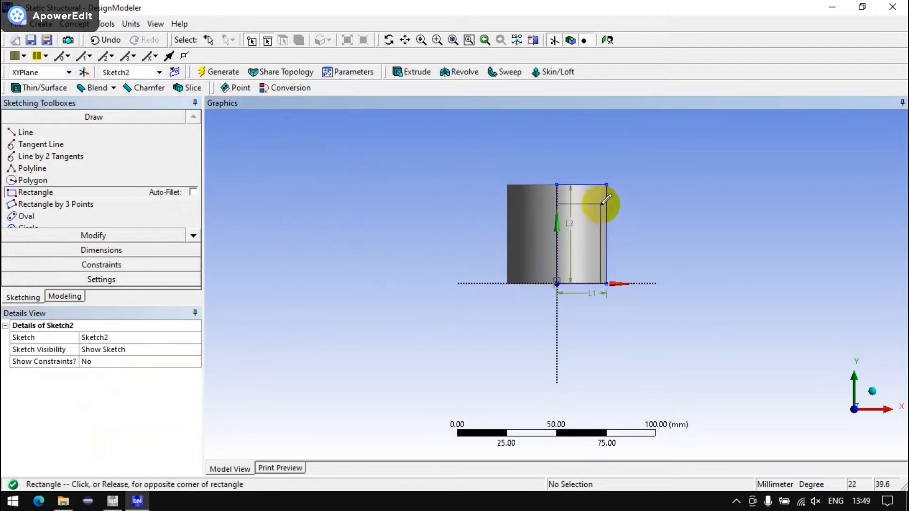
{"action": "left_click", "coordinate": [592, 201]}
Dimension the gaps from the inner rectangle to the cylinder's top edge and to its outer side edge
{"action": "left_click", "coordinate": [94, 250]}
{"action": "left_click", "coordinate": [29, 197]}
{"action": "left_click", "coordinate": [586, 186]}
{"action": "left_click", "coordinate": [587, 203]}
{"action": "left_click", "coordinate": [642, 214]}
{"action": "left_click", "coordinate": [590, 242]}
{"action": "left_click", "coordinate": [606, 246]}
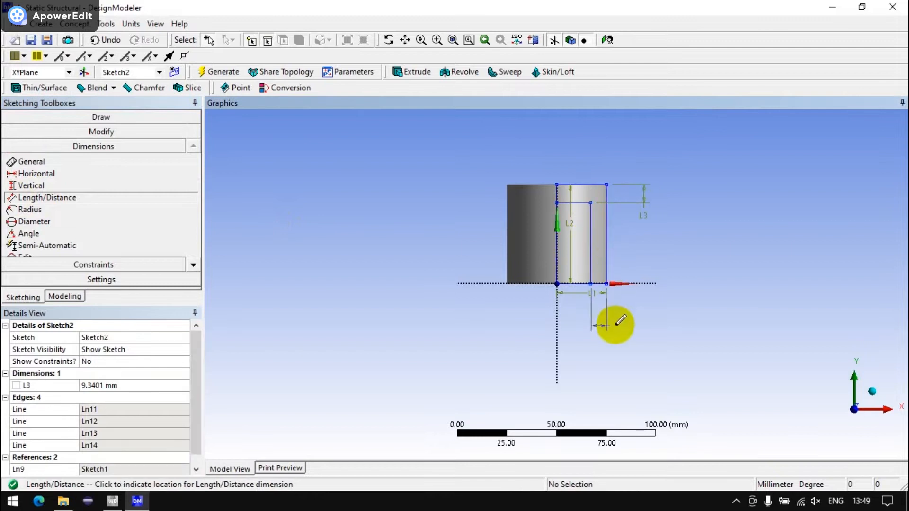
{"action": "left_click", "coordinate": [614, 326]}
Set the top gap to 7 mm and the side gap to 5 mm
{"action": "left_click", "coordinate": [104, 386]}
{"action": "type", "text": "7"}
{"action": "left_click", "coordinate": [144, 397]}
{"action": "type", "text": "5"}
{"action": "key", "text": "Return"}
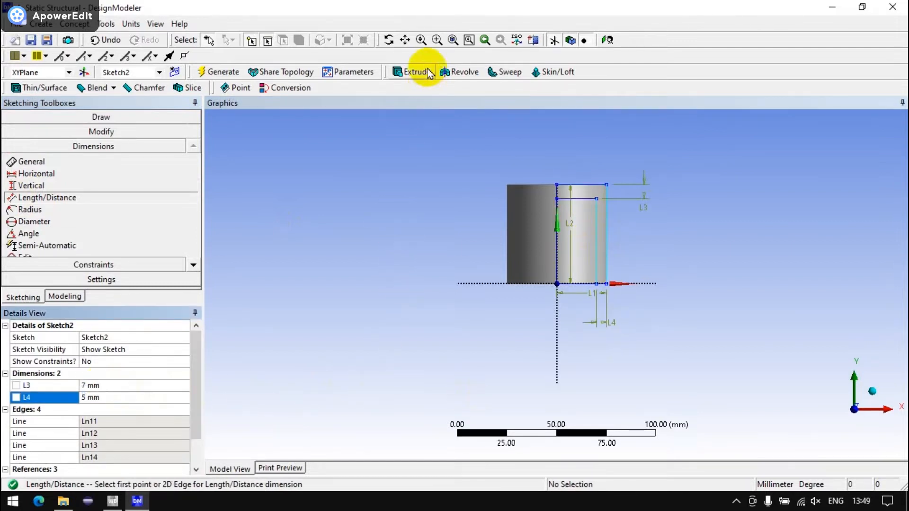
Revolve the inner rectangle sketch 360° about the vertical axis as Cut Material to hollow out the cylinder
{"action": "left_click", "coordinate": [459, 72]}
{"action": "left_click", "coordinate": [113, 349]}
{"action": "left_click", "coordinate": [95, 362]}
{"action": "left_click", "coordinate": [559, 334]}
{"action": "left_click", "coordinate": [108, 361]}
{"action": "left_click", "coordinate": [112, 374]}
{"action": "left_click", "coordinate": [195, 374]}
{"action": "left_click", "coordinate": [99, 397]}
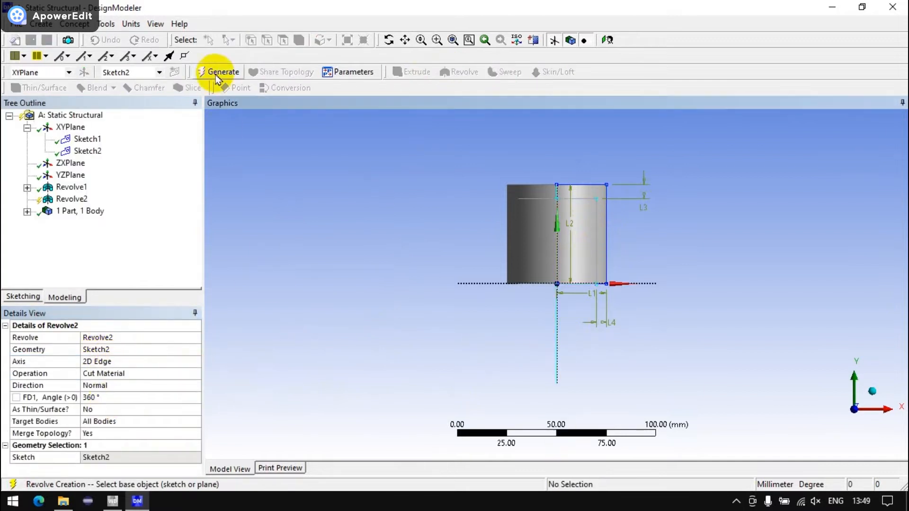
{"action": "left_click", "coordinate": [219, 71]}
{"action": "middle_click_drag", "start_coordinate": [367, 234], "coordinate": [504, 180]}
{"action": "left_click", "coordinate": [841, 384]}
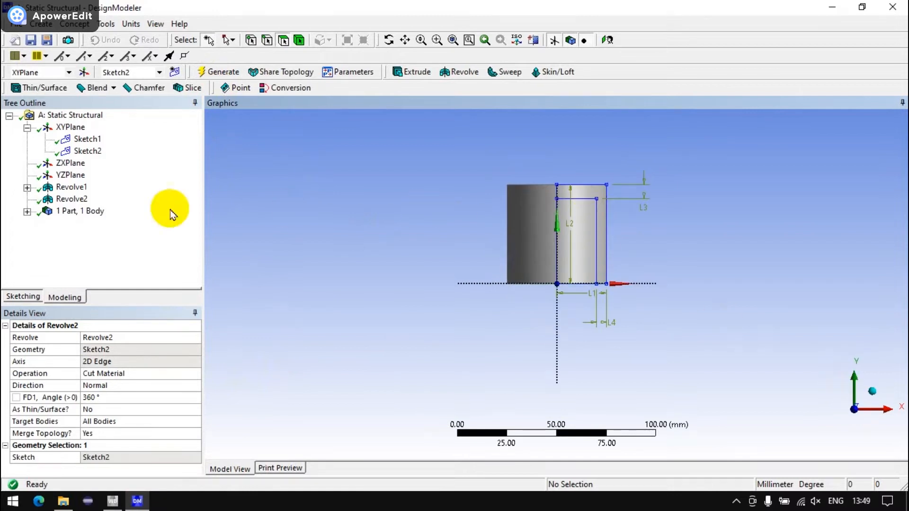
Start another XYPlane sketch and draw a rectangle about 2.2 by 3.4 mm inward from the outer side edge, about 5 mm below the top
{"action": "left_click", "coordinate": [26, 296]}
{"action": "left_click", "coordinate": [62, 301]}
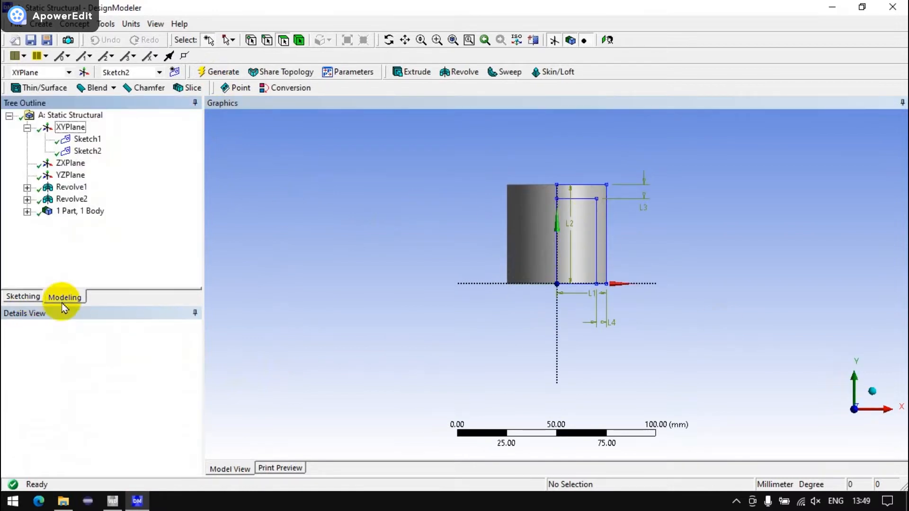
{"action": "left_click", "coordinate": [180, 72]}
{"action": "left_click", "coordinate": [21, 296]}
{"action": "left_click", "coordinate": [35, 192]}
{"action": "scroll", "coordinate": [478, 299], "scroll_direction": "up", "scroll_amount": 3}
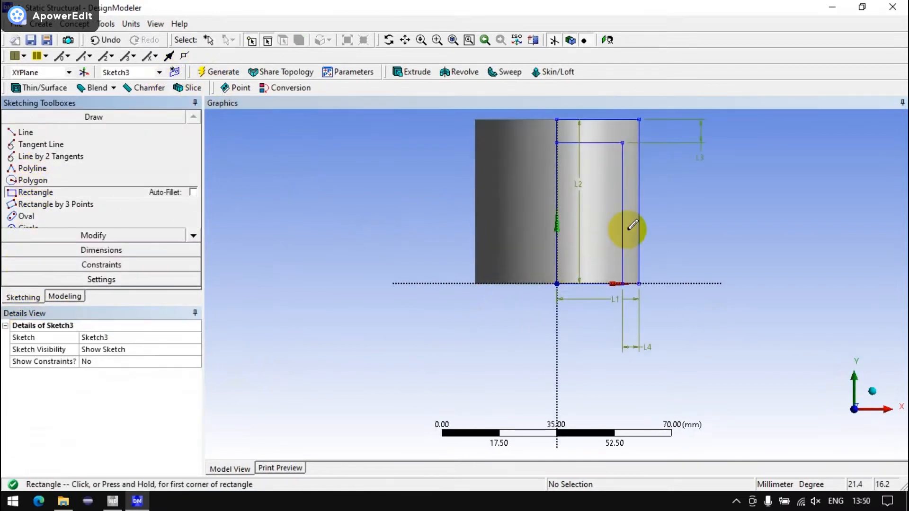
{"action": "scroll", "coordinate": [473, 355], "scroll_direction": "up", "scroll_amount": 5}
{"action": "left_click", "coordinate": [508, 229]}
{"action": "left_click", "coordinate": [476, 279]}
Draw two more rectangles below the first along the outer edge, about 3 mm and 2.9 mm tall, with matching depth
{"action": "left_click", "coordinate": [509, 304]}
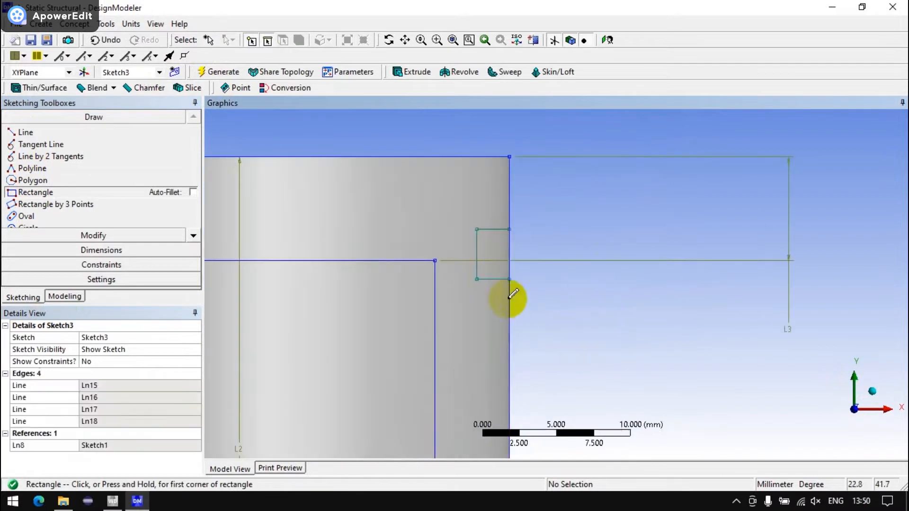
{"action": "left_click", "coordinate": [477, 349]}
{"action": "left_click", "coordinate": [508, 369]}
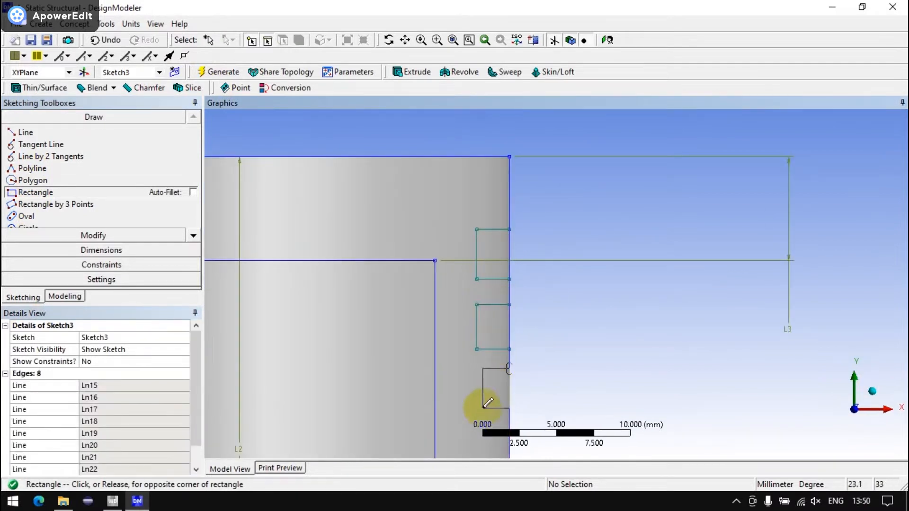
{"action": "left_click", "coordinate": [477, 411]}
Dimension the top edge's distance to the first groove rectangle, that rectangle's height, and the gap to the second rectangle
{"action": "left_click", "coordinate": [102, 250]}
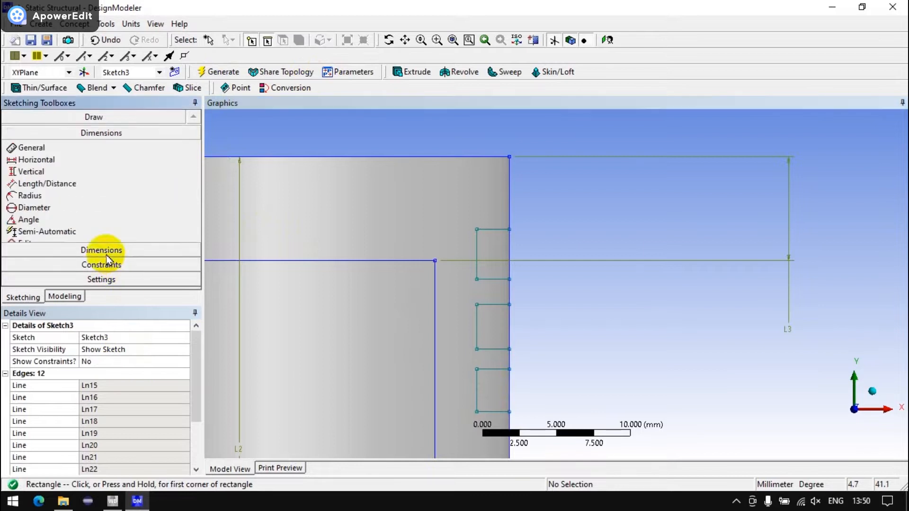
{"action": "left_click", "coordinate": [43, 200]}
{"action": "left_click", "coordinate": [483, 157]}
{"action": "left_click", "coordinate": [497, 229]}
{"action": "left_click", "coordinate": [563, 202]}
{"action": "left_click", "coordinate": [504, 229]}
{"action": "left_click", "coordinate": [500, 279]}
{"action": "left_click", "coordinate": [539, 268]}
{"action": "left_click", "coordinate": [500, 279]}
{"action": "left_click", "coordinate": [498, 305]}
{"action": "left_click", "coordinate": [556, 297]}
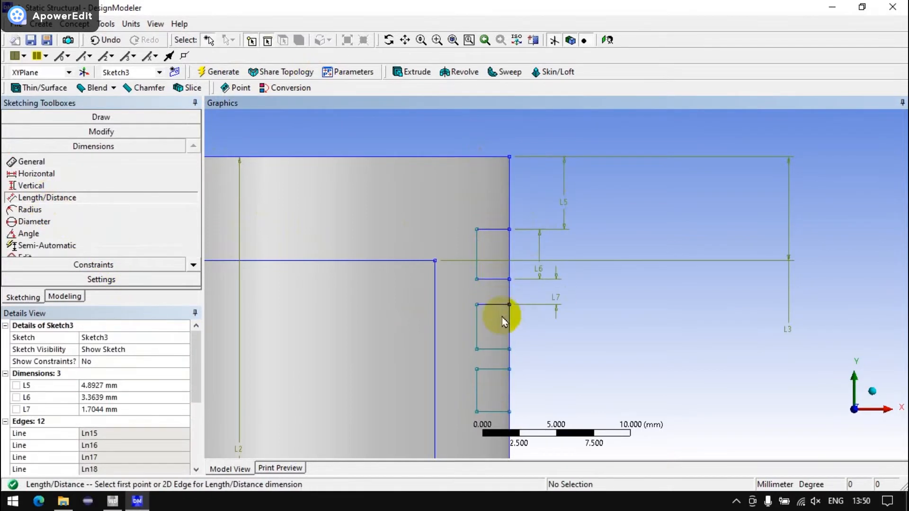
Dimension the second groove rectangle's height, the gap below it, and the third rectangle's height and depth
{"action": "left_click", "coordinate": [498, 351]}
{"action": "left_click", "coordinate": [553, 338]}
{"action": "left_click", "coordinate": [579, 357]}
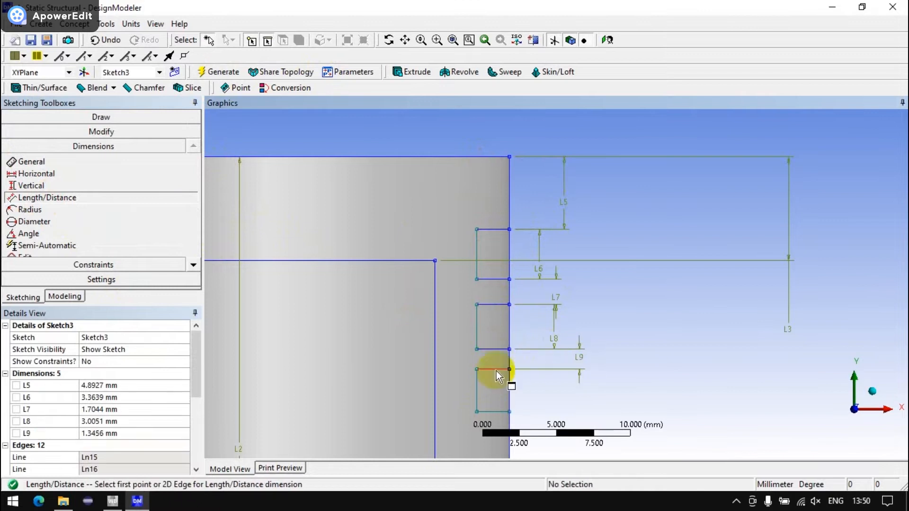
{"action": "left_click", "coordinate": [494, 411]}
{"action": "left_click", "coordinate": [510, 391]}
{"action": "left_click", "coordinate": [558, 390]}
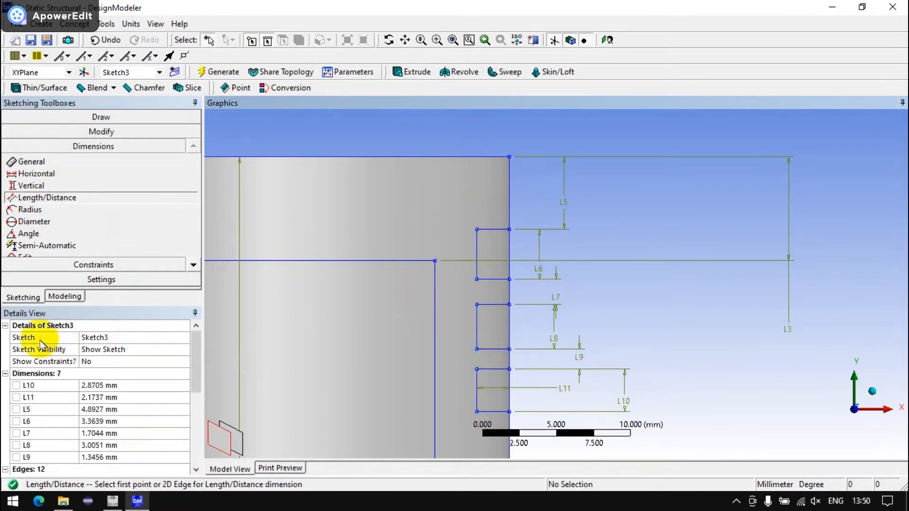
Set all seven groove sketch dimensions, L5 through L11, to 2 mm
{"action": "left_click", "coordinate": [101, 384]}
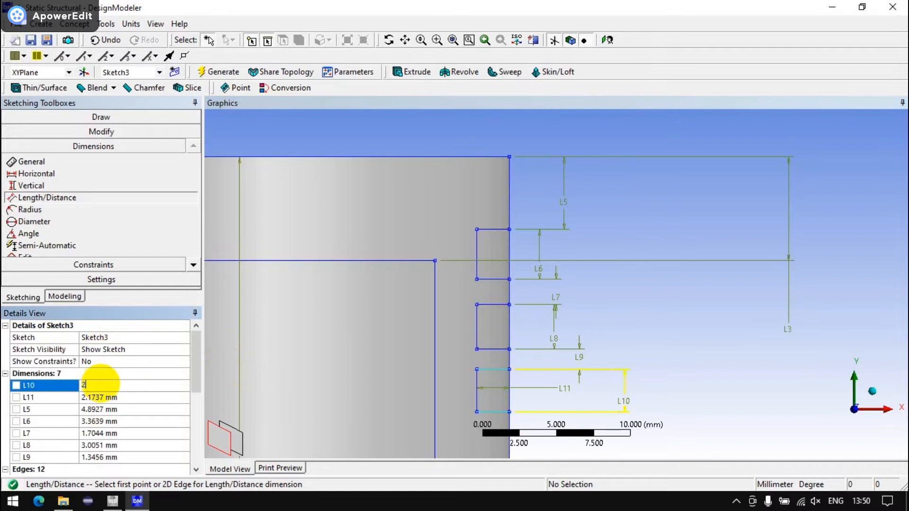
{"action": "left_click", "coordinate": [103, 397]}
{"action": "type", "text": "2"}
{"action": "left_click", "coordinate": [103, 408]}
{"action": "type", "text": "2"}
{"action": "left_click", "coordinate": [102, 421]}
{"action": "type", "text": "2"}
{"action": "left_click", "coordinate": [103, 433]}
{"action": "type", "text": "2"}
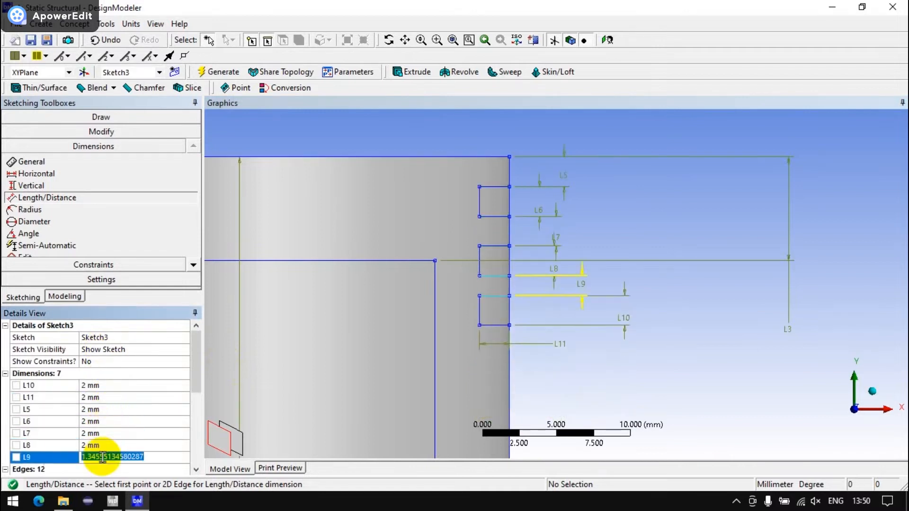
{"action": "type", "text": "2"}
Set the distance from the top edge to the first groove rectangle to 4 mm
{"action": "left_click", "coordinate": [107, 397]}
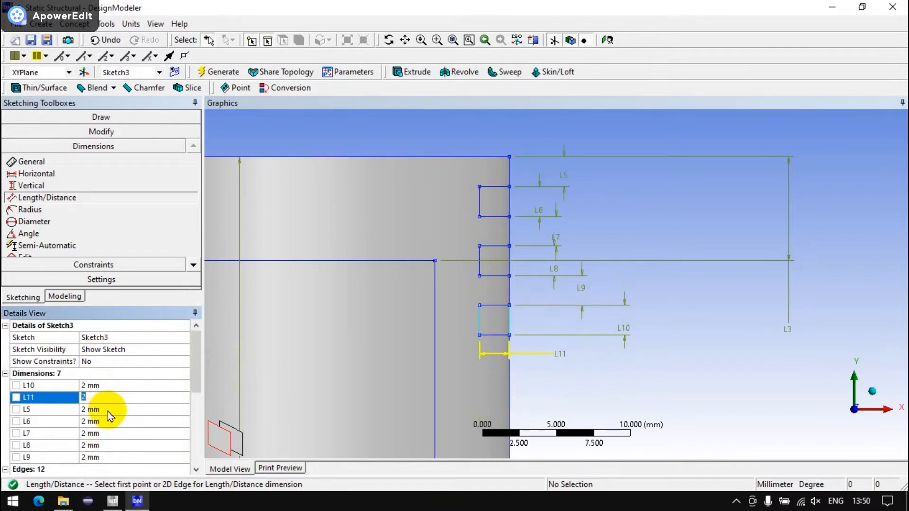
{"action": "left_click", "coordinate": [104, 409]}
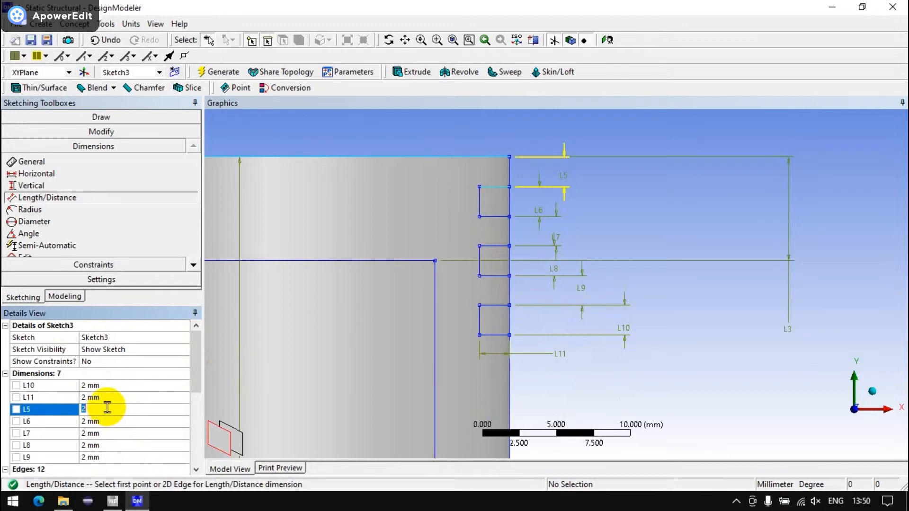
{"action": "left_click", "coordinate": [106, 421]}
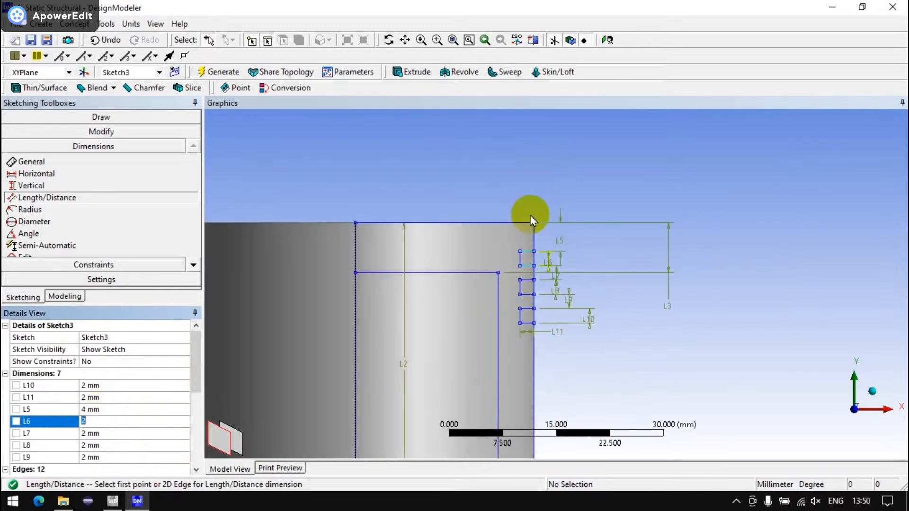
Revolve the three-rectangle sketch 360° about the vertical axis as Cut Material to generate the ring grooves
{"action": "left_click", "coordinate": [453, 76]}
{"action": "left_click", "coordinate": [111, 349]}
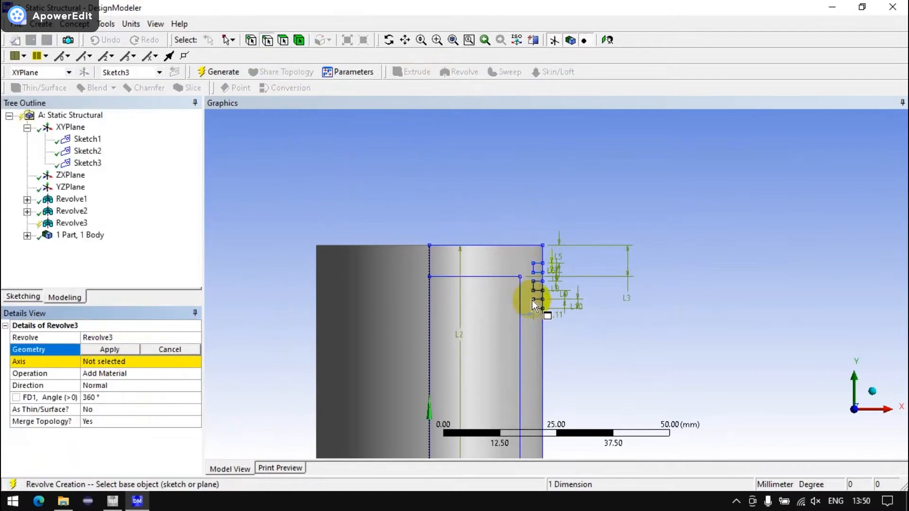
{"action": "left_click", "coordinate": [88, 164]}
{"action": "left_click", "coordinate": [98, 350]}
{"action": "left_click", "coordinate": [98, 362]}
{"action": "scroll", "coordinate": [410, 425], "scroll_direction": "down", "scroll_amount": 3}
{"action": "left_click", "coordinate": [483, 418]}
{"action": "left_click", "coordinate": [109, 361]}
{"action": "left_click", "coordinate": [112, 373]}
{"action": "left_click", "coordinate": [218, 71]}
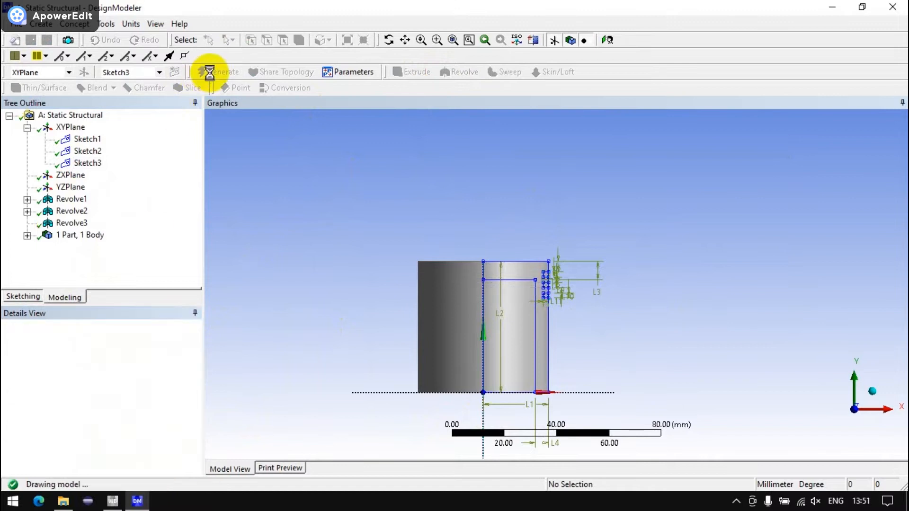
{"action": "scroll", "coordinate": [468, 268], "scroll_direction": "up", "scroll_amount": 2}
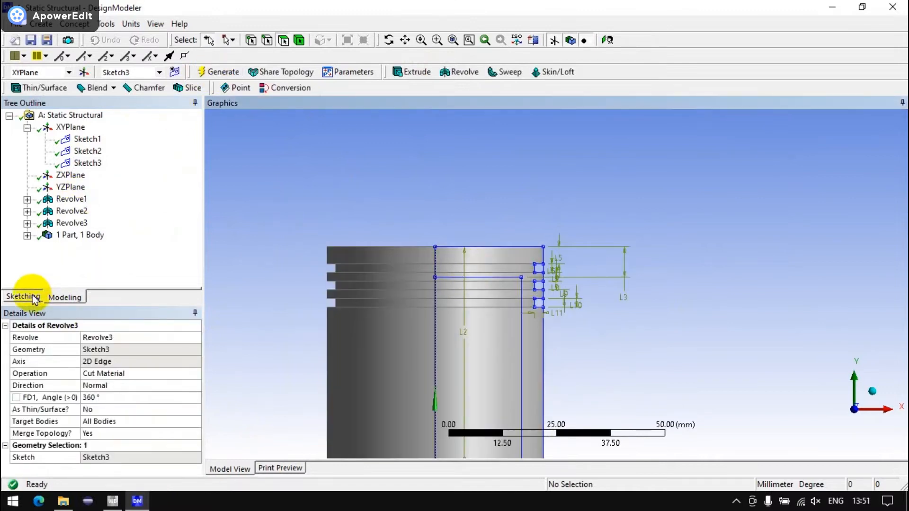
Create a new XYPlane sketch and draw a circle about 17 mm in diameter, centred on the vertical axis about 15 mm above the base
{"action": "left_click", "coordinate": [71, 127]}
{"action": "left_click", "coordinate": [175, 72]}
{"action": "scroll", "coordinate": [351, 248], "scroll_direction": "down", "scroll_amount": 2}
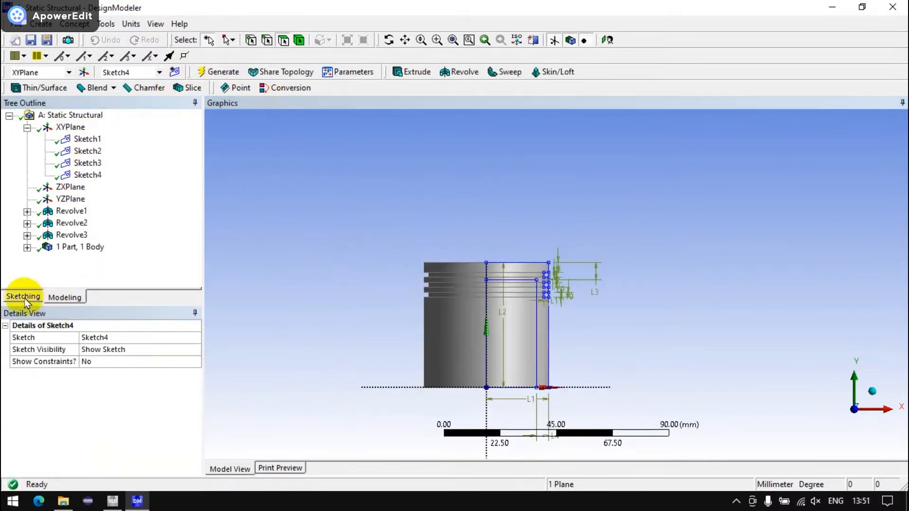
{"action": "left_click", "coordinate": [22, 297]}
{"action": "scroll", "coordinate": [105, 220], "scroll_direction": "down", "scroll_amount": 1}
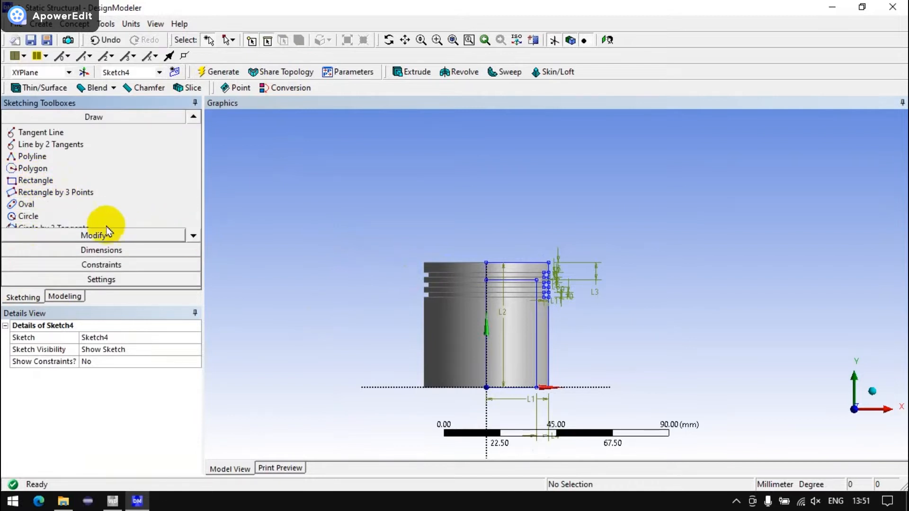
{"action": "left_click", "coordinate": [29, 217]}
{"action": "left_click", "coordinate": [486, 350]}
{"action": "left_click", "coordinate": [501, 364]}
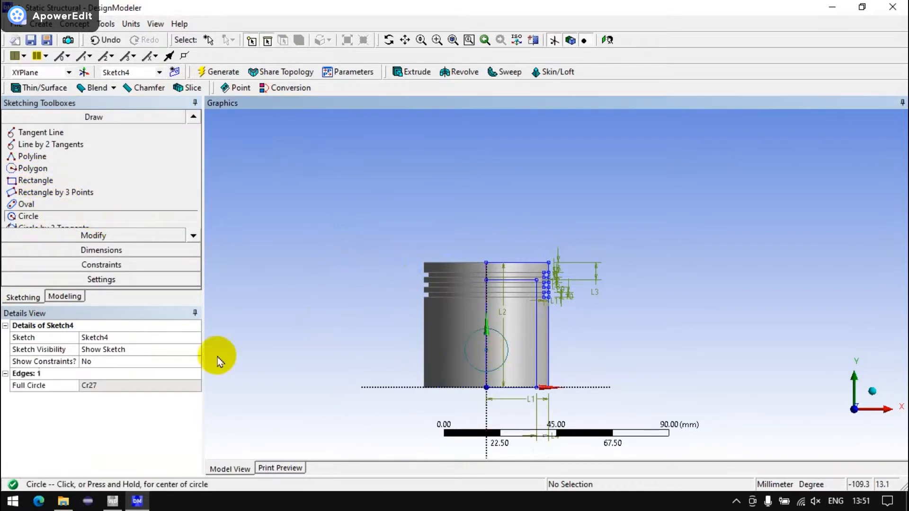
Dimension the circle's diameter and its centre's height above the horizontal axis
{"action": "left_click", "coordinate": [101, 251]}
{"action": "left_click", "coordinate": [487, 348]}
{"action": "left_click", "coordinate": [398, 320]}
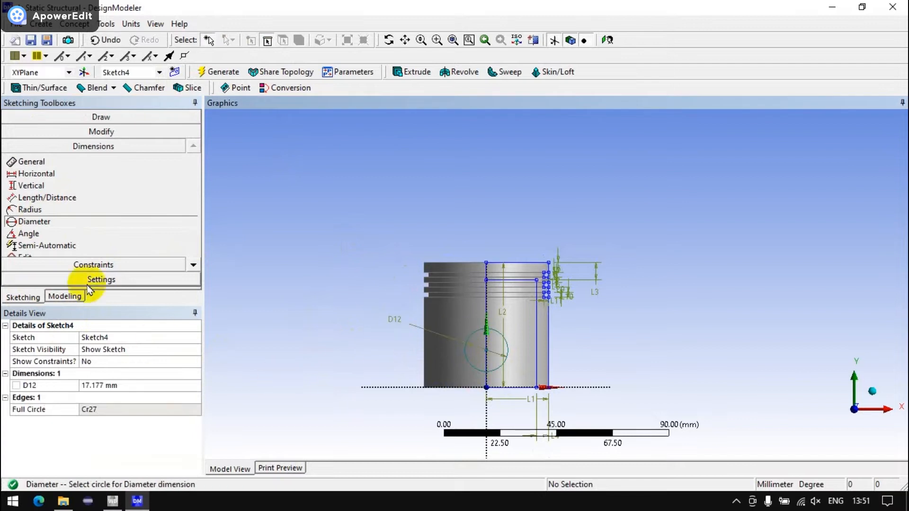
{"action": "left_click", "coordinate": [47, 198]}
{"action": "left_click", "coordinate": [487, 351]}
{"action": "left_click", "coordinate": [468, 387]}
{"action": "left_click", "coordinate": [397, 368]}
Set the circle's diameter to 20 mm and its centre height above the base to 20 mm
{"action": "left_click", "coordinate": [109, 385]}
{"action": "type", "text": "20"}
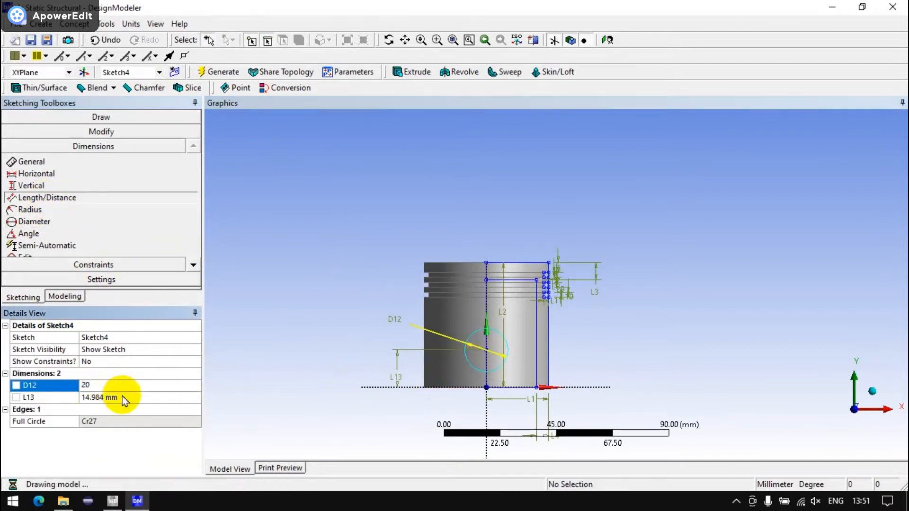
{"action": "left_click", "coordinate": [122, 396]}
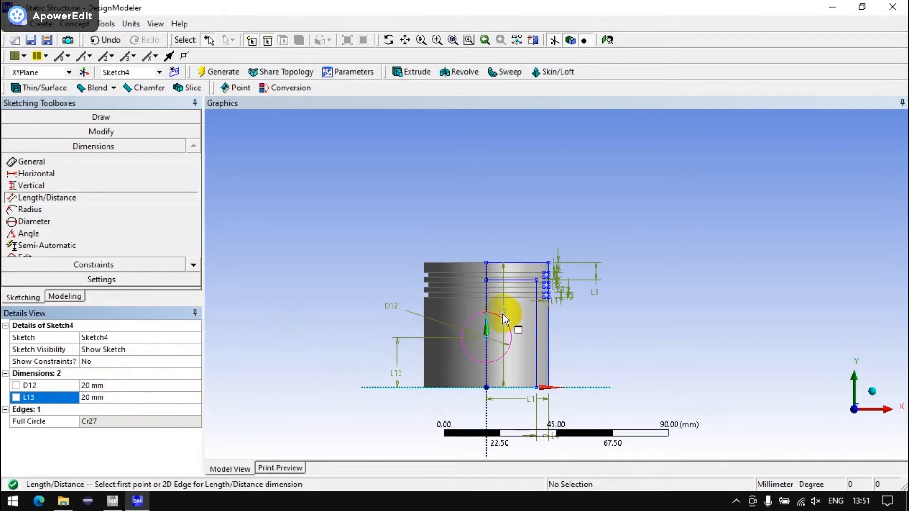
Set the circle's centre height to 15 mm and extrude the circle 30 mm as Cut Material with Both - Symmetric direction
{"action": "left_click", "coordinate": [126, 398]}
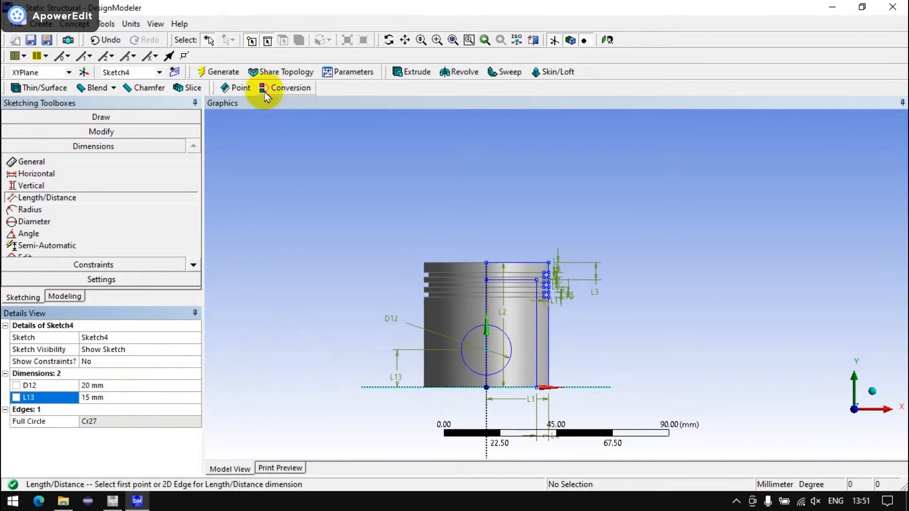
{"action": "left_click", "coordinate": [404, 71]}
{"action": "middle_click_drag", "start_coordinate": [444, 327], "coordinate": [468, 345]}
{"action": "left_click", "coordinate": [111, 349]}
{"action": "left_click", "coordinate": [115, 362]}
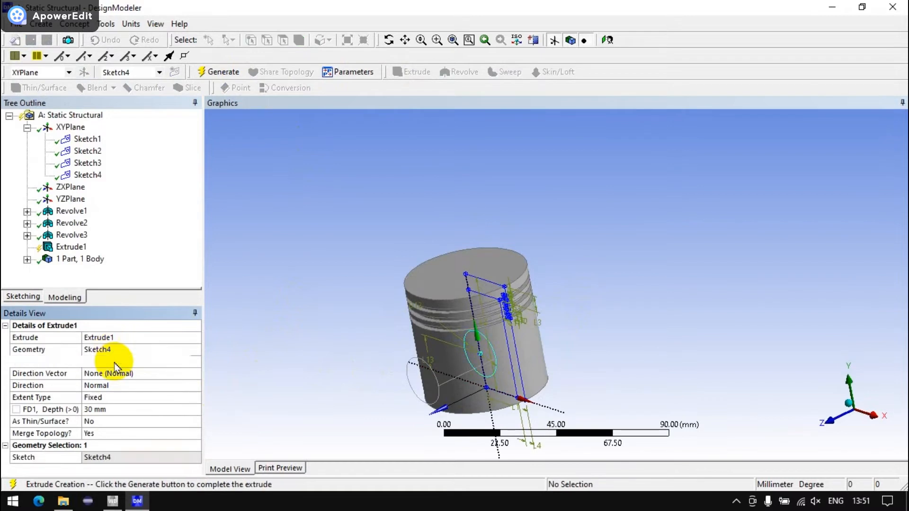
{"action": "left_click", "coordinate": [112, 374]}
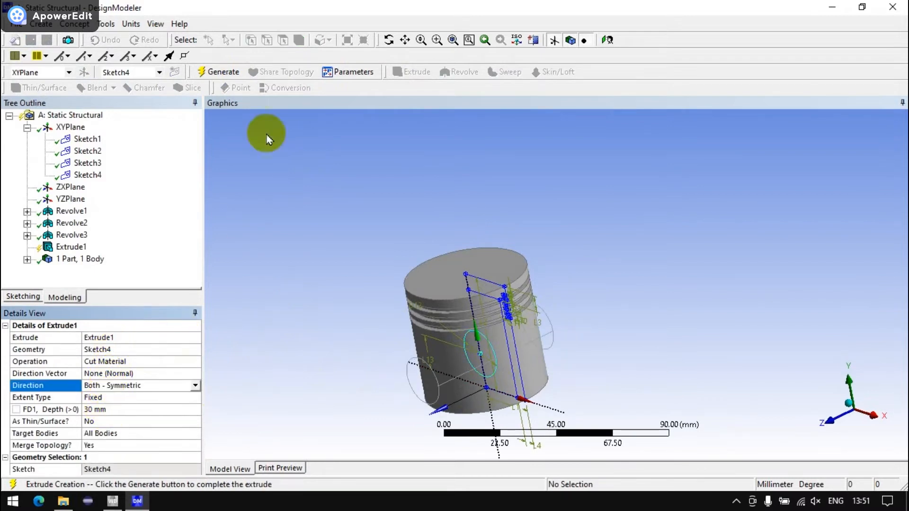
{"action": "left_click", "coordinate": [219, 72]}
{"action": "middle_click_drag", "start_coordinate": [385, 270], "coordinate": [743, 396]}
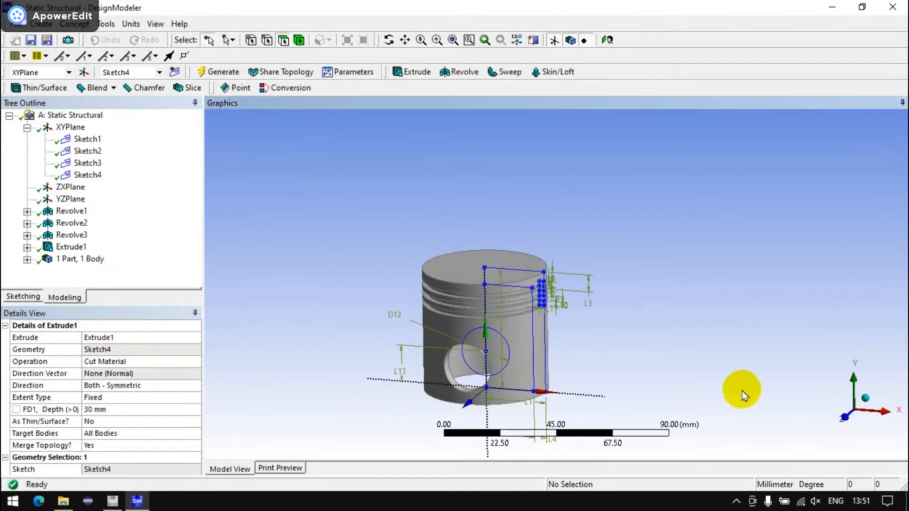
Create a new XYPlane sketch and draw two circles about 12 mm and 16 mm in diameter, concentric with the pin hole
{"action": "left_click", "coordinate": [175, 71]}
{"action": "left_click", "coordinate": [22, 296]}
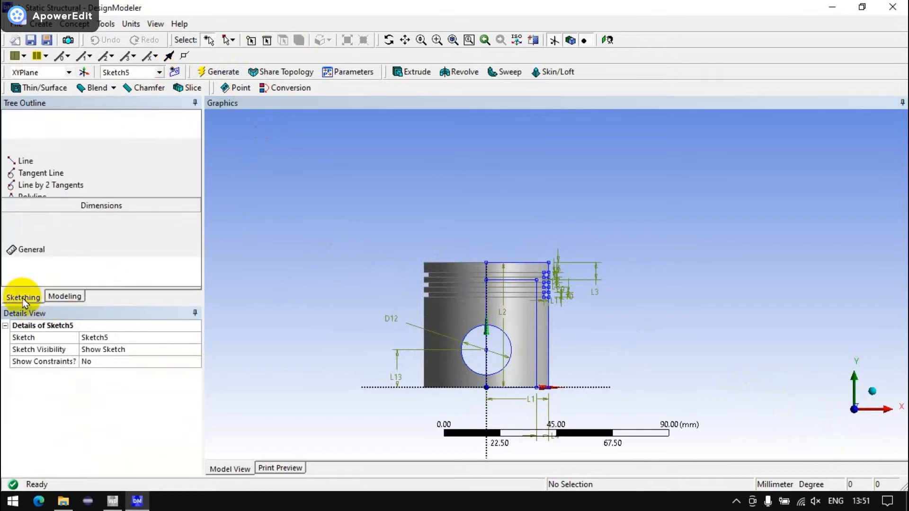
{"action": "scroll", "coordinate": [513, 349], "scroll_direction": "up", "scroll_amount": 3}
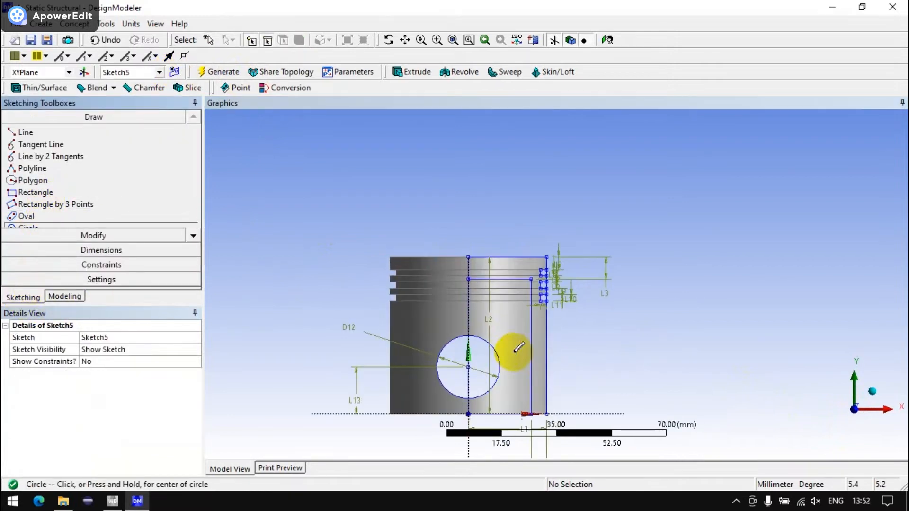
{"action": "left_click", "coordinate": [468, 367]}
{"action": "left_click", "coordinate": [484, 358]}
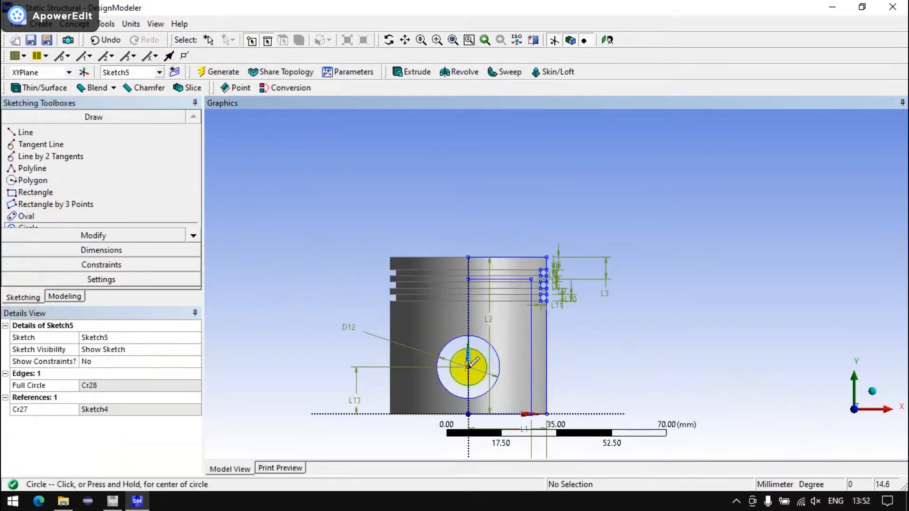
{"action": "left_click", "coordinate": [489, 345]}
Dimension the diameters of both concentric circles
{"action": "left_click", "coordinate": [100, 250]}
{"action": "left_click", "coordinate": [34, 221]}
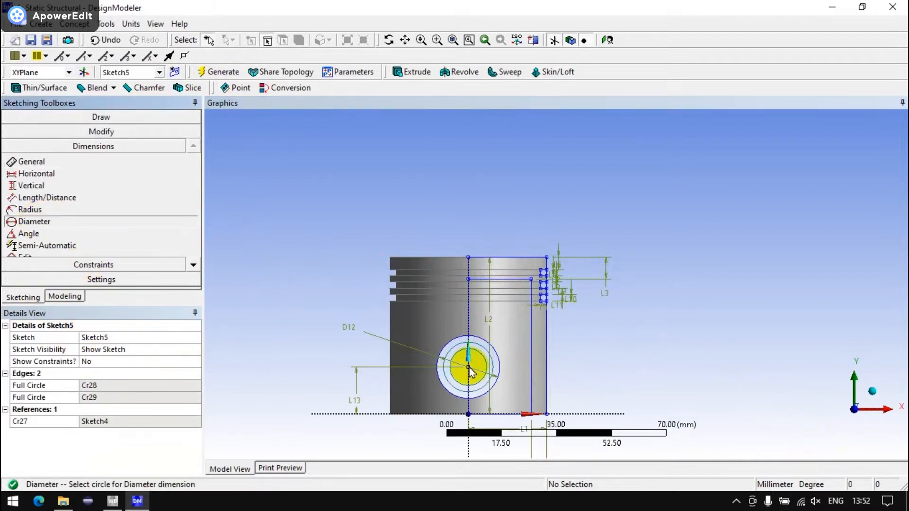
{"action": "left_click", "coordinate": [451, 347]}
{"action": "left_click", "coordinate": [345, 317]}
{"action": "left_click", "coordinate": [455, 353]}
{"action": "left_click", "coordinate": [349, 295]}
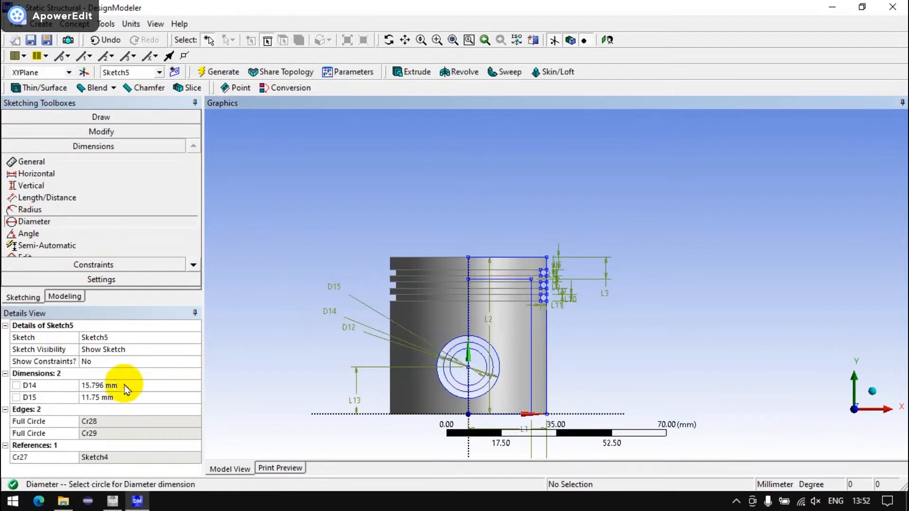
Set the outer circle's diameter to 20 mm and the inner circle's diameter to 15 mm
{"action": "left_click", "coordinate": [126, 386]}
{"action": "left_click", "coordinate": [125, 397]}
{"action": "type", "text": "15"}
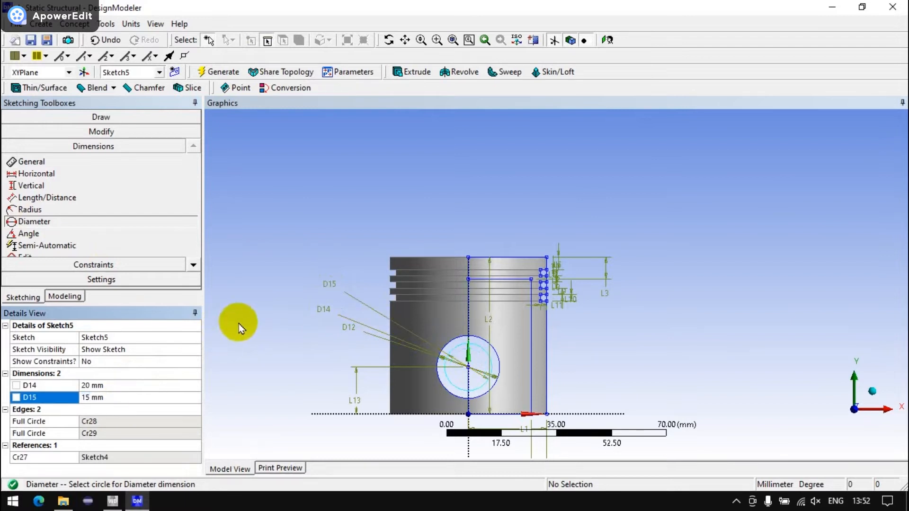
Extrude the two-circle sketch 22.5 mm as Add Material with Both - Symmetric direction to form the pin bosses
{"action": "left_click", "coordinate": [417, 72]}
{"action": "middle_click_drag", "start_coordinate": [422, 136], "coordinate": [184, 288]}
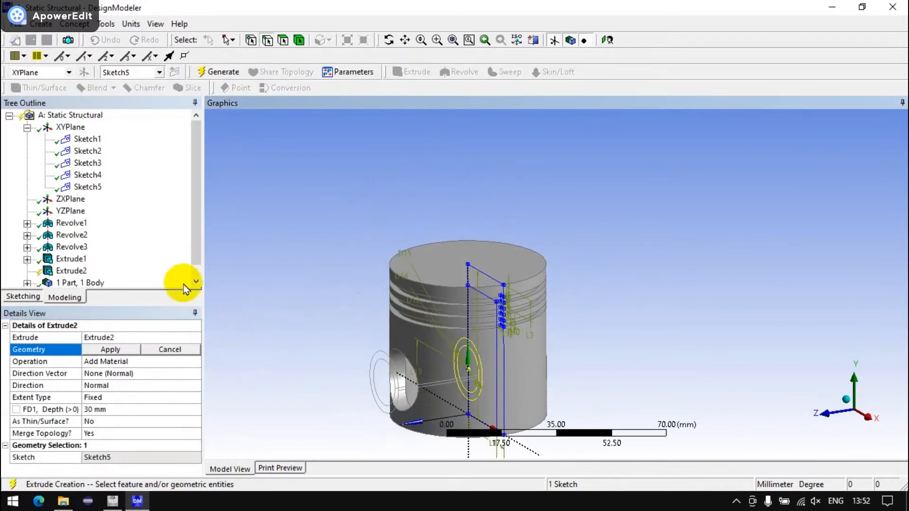
{"action": "left_click", "coordinate": [104, 408]}
{"action": "key", "text": "Return"}
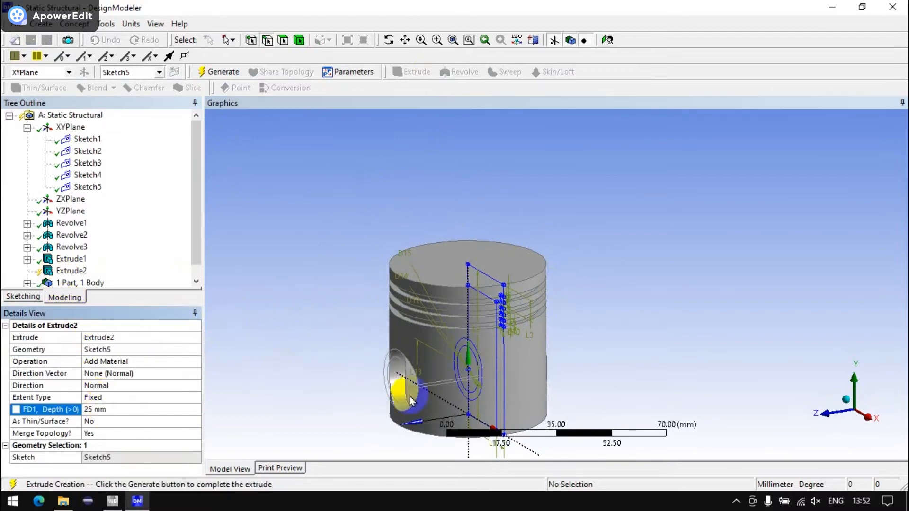
{"action": "left_click", "coordinate": [114, 409]}
{"action": "type", "text": "22.5"}
{"action": "key", "text": "Return"}
{"action": "mouse_move", "coordinate": [322, 395]}
{"action": "middle_mouse_down"}
{"action": "mouse_move", "coordinate": [375, 391]}
{"action": "mouse_move", "coordinate": [527, 314]}
{"action": "mouse_move", "coordinate": [320, 378]}
{"action": "middle_mouse_up"}
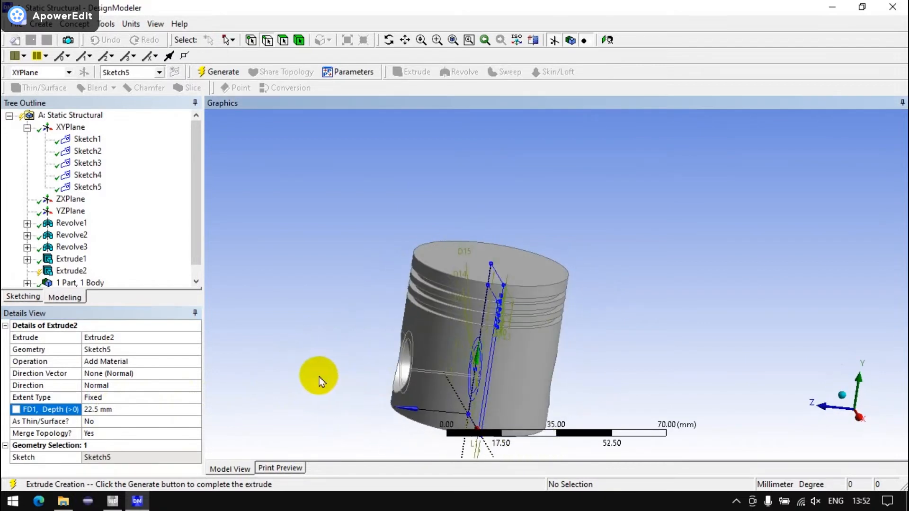
{"action": "double_click", "coordinate": [104, 385]}
{"action": "double_click", "coordinate": [104, 385]}
{"action": "left_click", "coordinate": [219, 71]}
{"action": "middle_click_drag", "start_coordinate": [407, 313], "coordinate": [533, 303]}
Extrude the two-circle sketch a second time with Both - Symmetric direction and a depth of 12.5 mm
{"action": "left_click", "coordinate": [88, 187]}
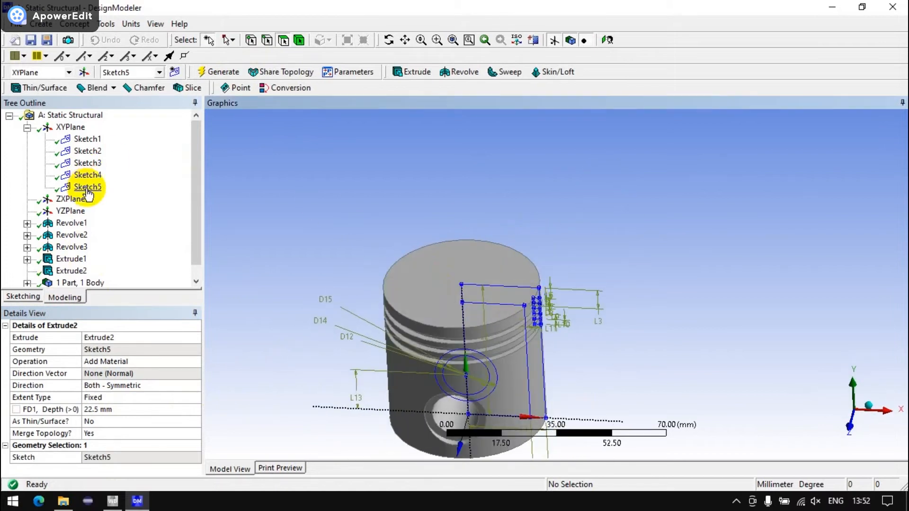
{"action": "left_click", "coordinate": [411, 71]}
{"action": "left_click", "coordinate": [109, 349]}
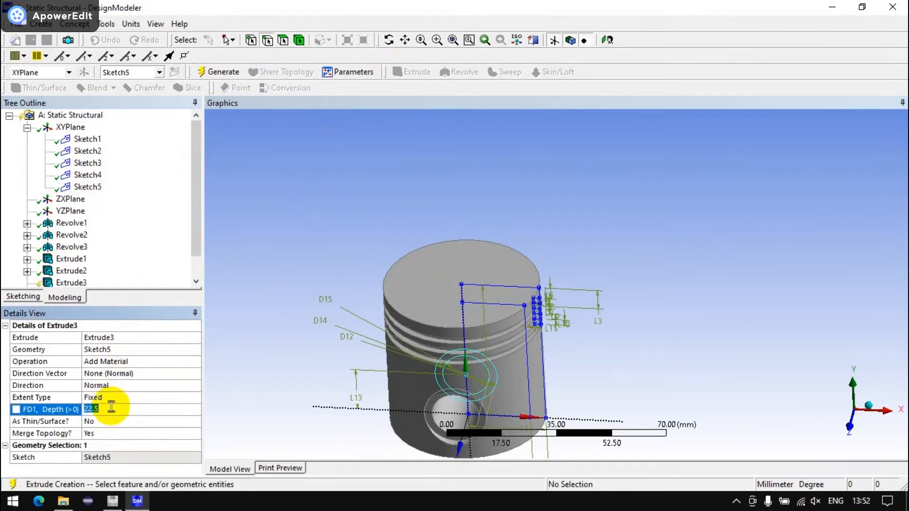
{"action": "left_click", "coordinate": [106, 373]}
{"action": "double_click", "coordinate": [105, 385]}
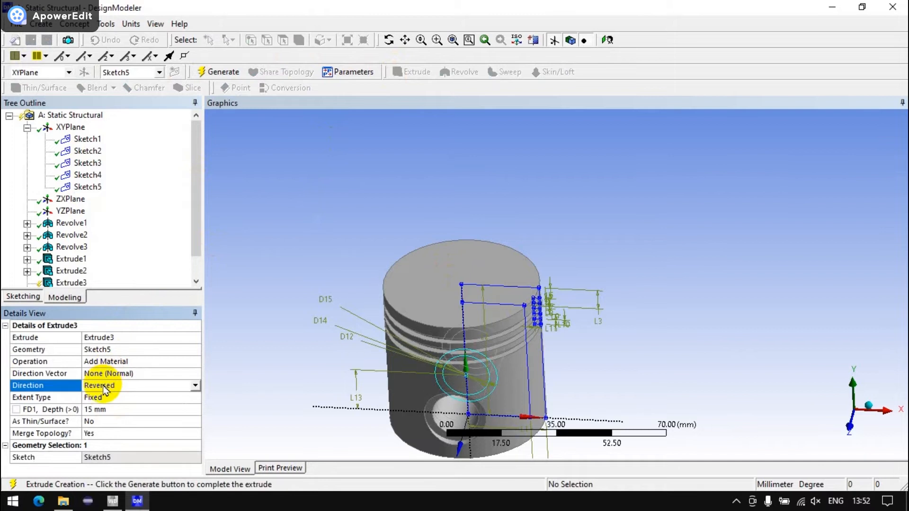
{"action": "middle_click_drag", "start_coordinate": [448, 360], "coordinate": [249, 330]}
{"action": "left_click", "coordinate": [122, 410]}
{"action": "type", "text": "12.5"}
{"action": "left_click", "coordinate": [298, 353]}
{"action": "left_click", "coordinate": [219, 72]}
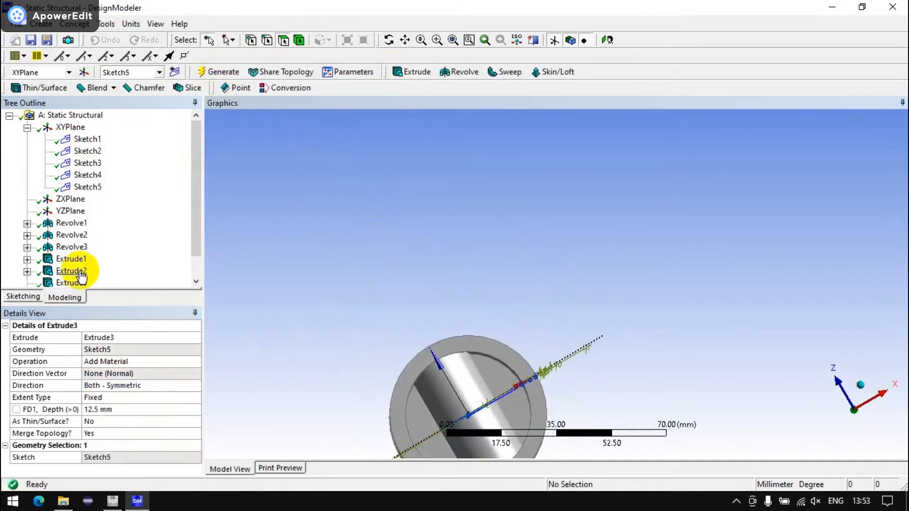
Change the 12.5 mm extrusion's operation to Cut Material and regenerate the model
{"action": "double_click", "coordinate": [100, 361]}
{"action": "left_click", "coordinate": [219, 74]}
{"action": "middle_click_drag", "start_coordinate": [373, 156], "coordinate": [400, 319]}
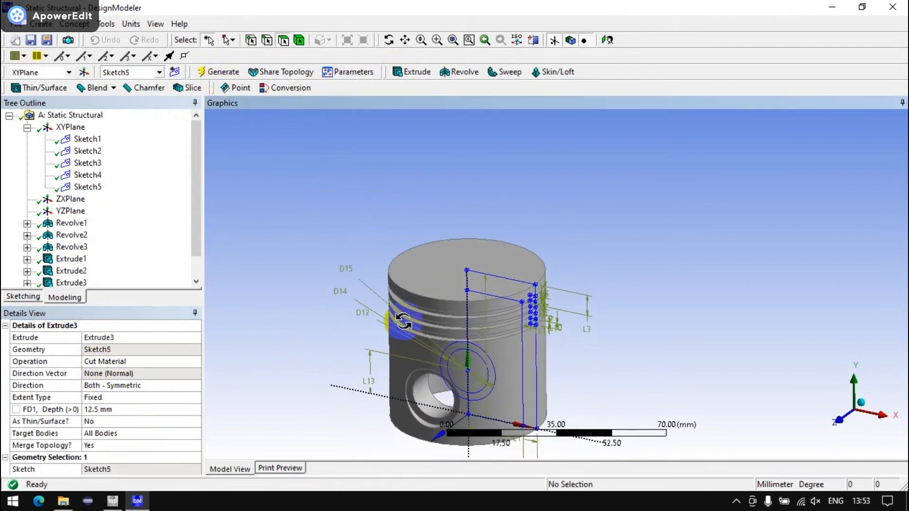
Apply a 3 mm fixed-radius blend to three edges on the inside of the piston around the pin bosses
{"action": "left_click", "coordinate": [520, 42]}
{"action": "scroll", "coordinate": [538, 240], "scroll_direction": "up", "scroll_amount": 3}
{"action": "middle_click_drag", "start_coordinate": [539, 238], "coordinate": [696, 131]}
{"action": "left_click", "coordinate": [97, 87]}
{"action": "left_click", "coordinate": [112, 100]}
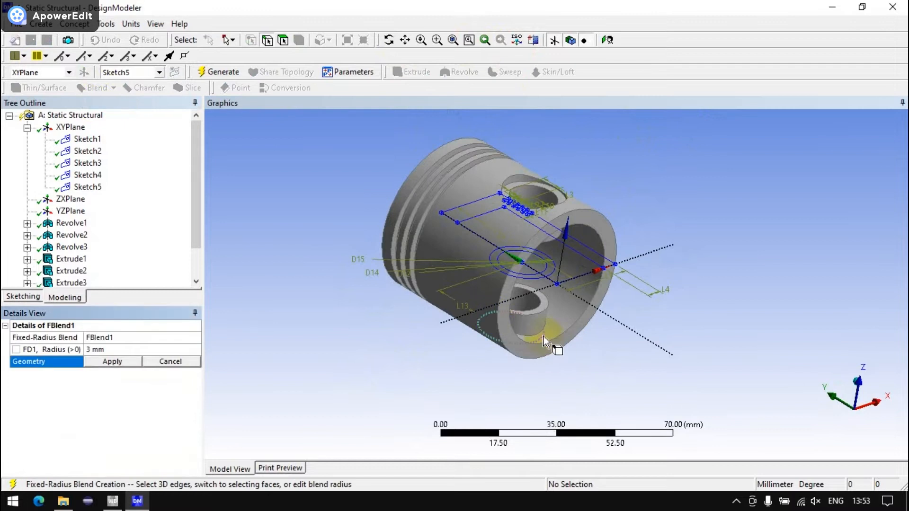
{"action": "left_click", "coordinate": [543, 327]}
{"action": "middle_click_drag", "start_coordinate": [543, 325], "coordinate": [463, 172]}
{"action": "left_click", "coordinate": [536, 230], "text": "ctrl"}
{"action": "left_click", "coordinate": [518, 269], "text": "ctrl"}
{"action": "left_click", "coordinate": [131, 369]}
{"action": "left_click", "coordinate": [202, 73]}
{"action": "middle_click_drag", "start_coordinate": [325, 199], "coordinate": [381, 356]}
{"action": "middle_click_drag", "start_coordinate": [535, 326], "coordinate": [378, 337]}
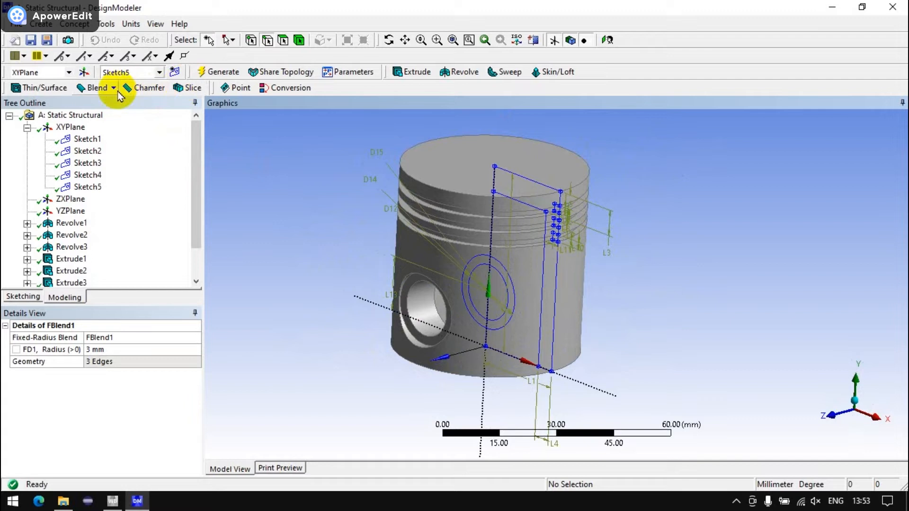
Apply a fixed-radius blend to the outer circular edge of the piston's top face
{"action": "left_click", "coordinate": [98, 93]}
{"action": "left_click", "coordinate": [99, 102]}
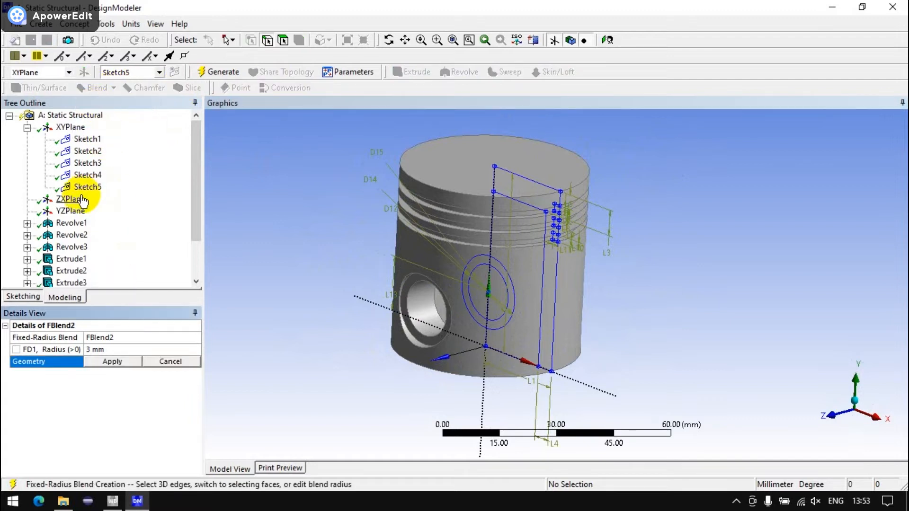
{"action": "left_click", "coordinate": [459, 201]}
{"action": "left_click", "coordinate": [113, 361]}
{"action": "left_click", "coordinate": [127, 349]}
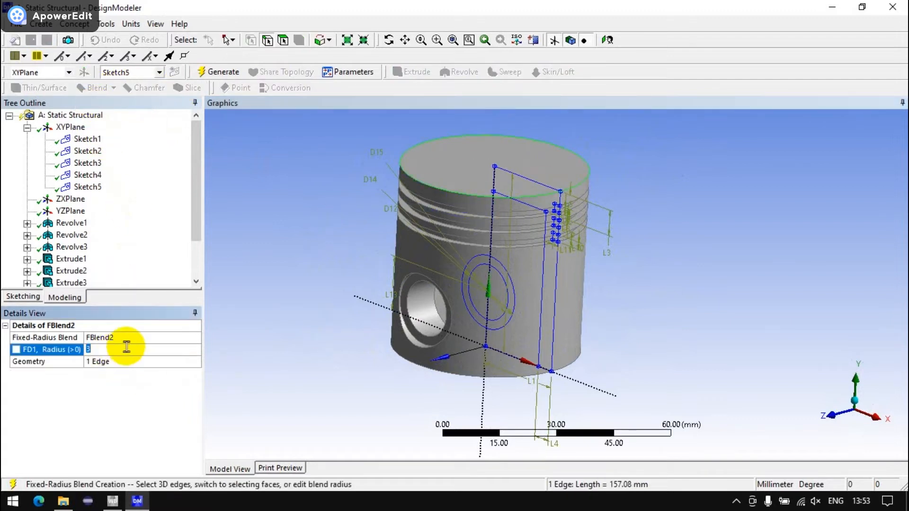
{"action": "left_click", "coordinate": [218, 76]}
{"action": "mouse_move", "coordinate": [365, 327]}
{"action": "middle_mouse_down"}
{"action": "mouse_move", "coordinate": [446, 271]}
{"action": "mouse_move", "coordinate": [558, 331]}
{"action": "mouse_move", "coordinate": [586, 324]}
{"action": "mouse_move", "coordinate": [563, 319]}
{"action": "middle_mouse_up"}
Hide all five sketches under the XYPlane
{"action": "left_click", "coordinate": [88, 138]}
{"action": "left_click", "coordinate": [88, 187], "text": "shift"}
{"action": "right_click", "coordinate": [88, 188]}
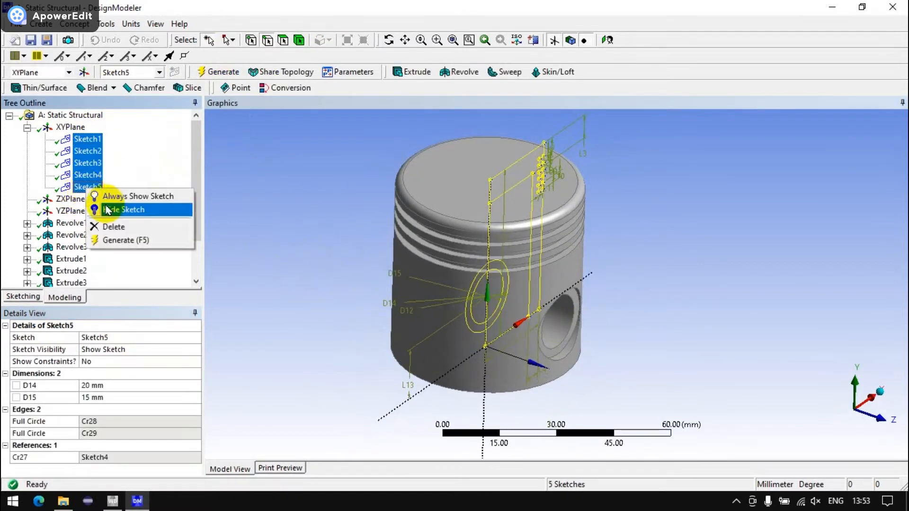
{"action": "left_click", "coordinate": [123, 209]}
{"action": "scroll", "coordinate": [529, 198], "scroll_direction": "down", "scroll_amount": 2}
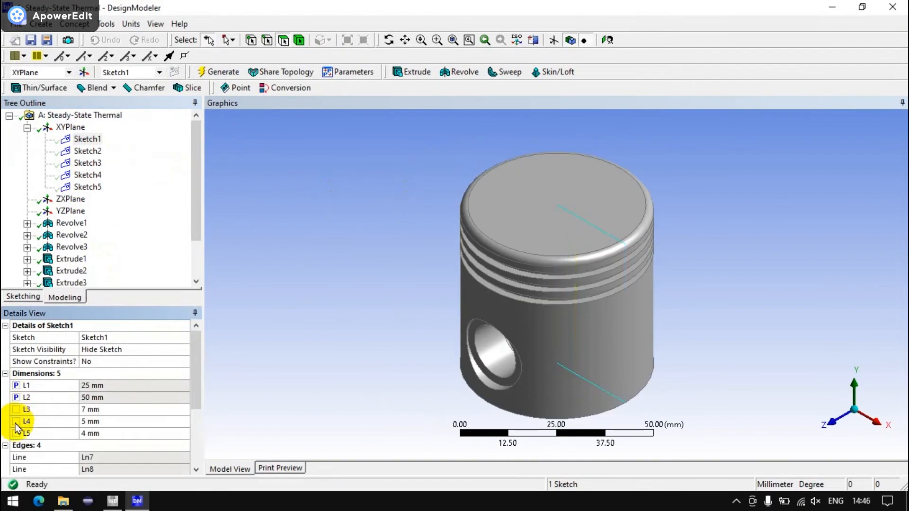
Mark Sketch1's L4 dimension as a parameter and open the Steady-State Thermal system's model in Mechanical
{"action": "left_click", "coordinate": [16, 421]}
{"action": "double_click", "coordinate": [70, 127]}
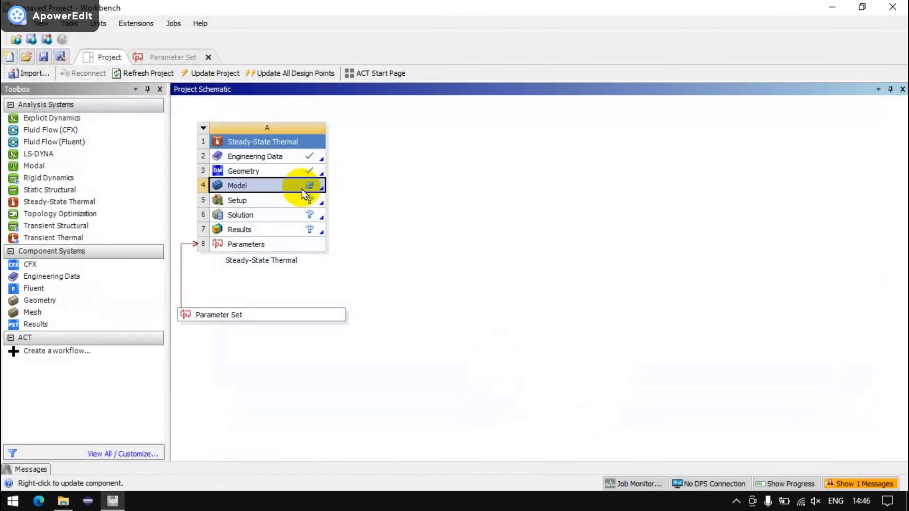
{"action": "double_click", "coordinate": [304, 185]}
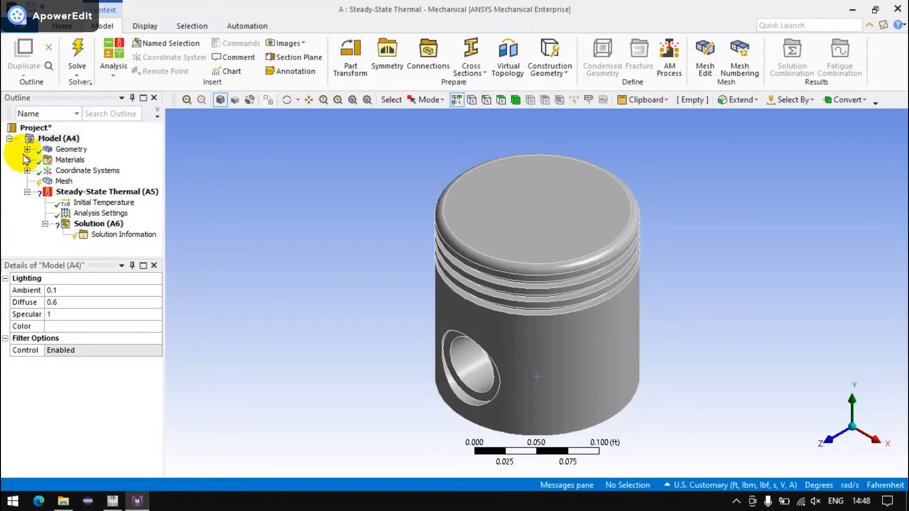
Mark the mass of the Solid body as an output parameter in its properties
{"action": "left_click", "coordinate": [27, 149]}
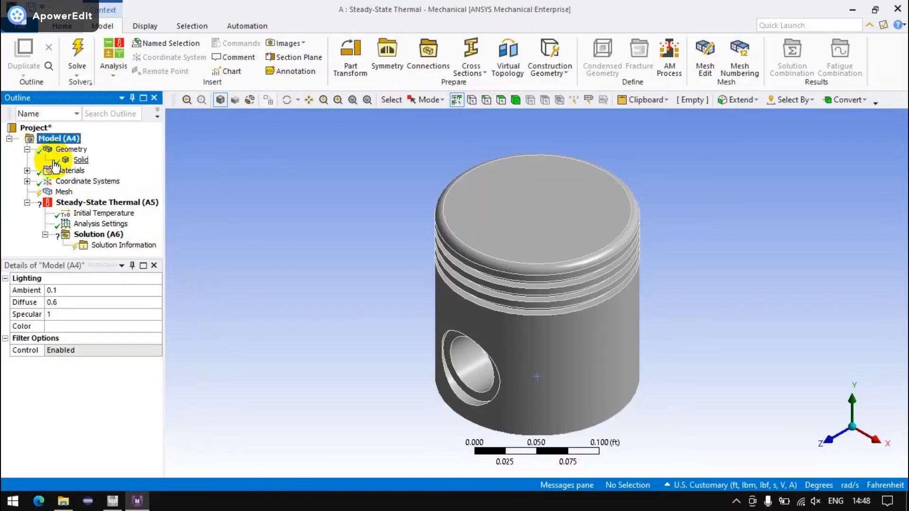
{"action": "left_click", "coordinate": [71, 160]}
{"action": "left_click", "coordinate": [6, 410]}
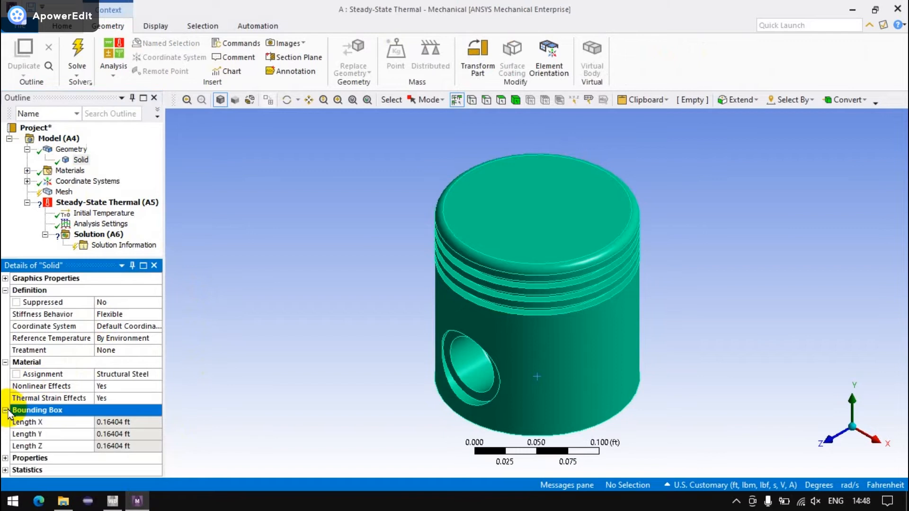
{"action": "left_click", "coordinate": [5, 410]}
{"action": "left_click", "coordinate": [14, 423]}
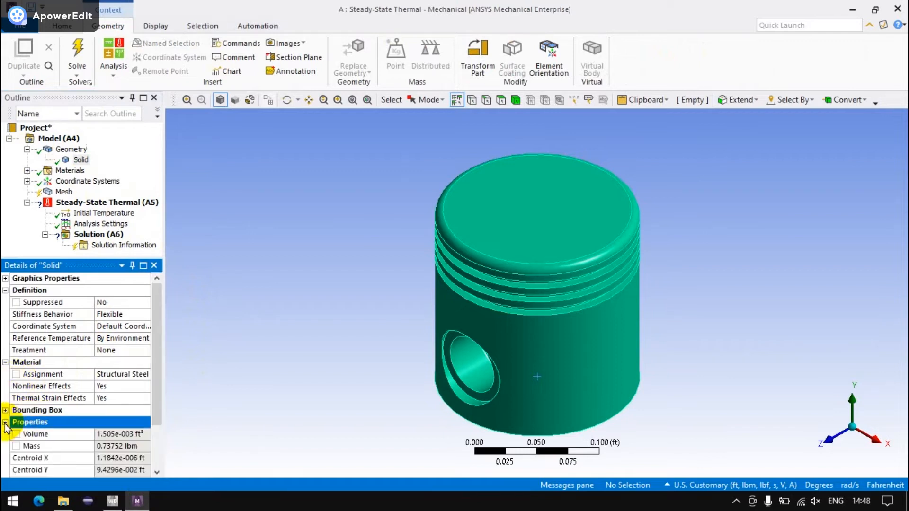
{"action": "scroll", "coordinate": [16, 407], "scroll_direction": "down", "scroll_amount": 2}
{"action": "left_click", "coordinate": [17, 386]}
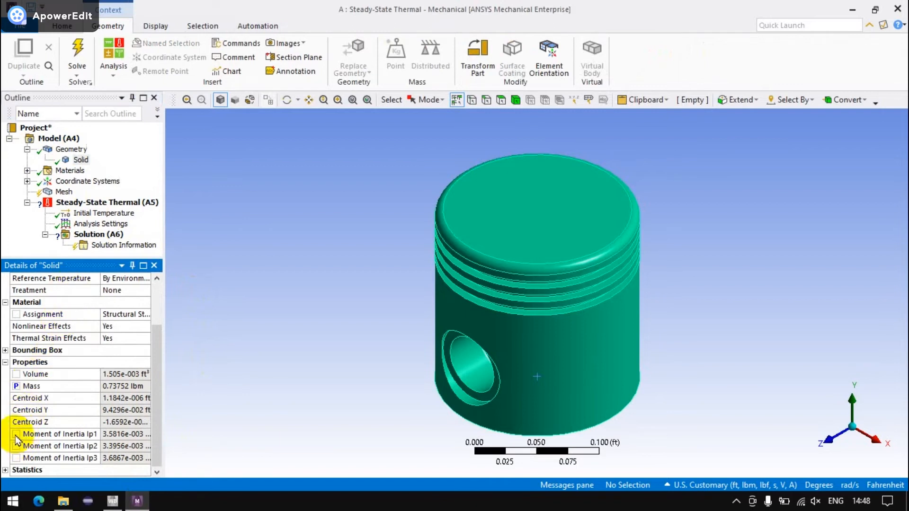
Insert a Radiation load in the steady-state thermal analysis and scope it to the two cylindrical pin-hole faces
{"action": "right_click", "coordinate": [92, 202]}
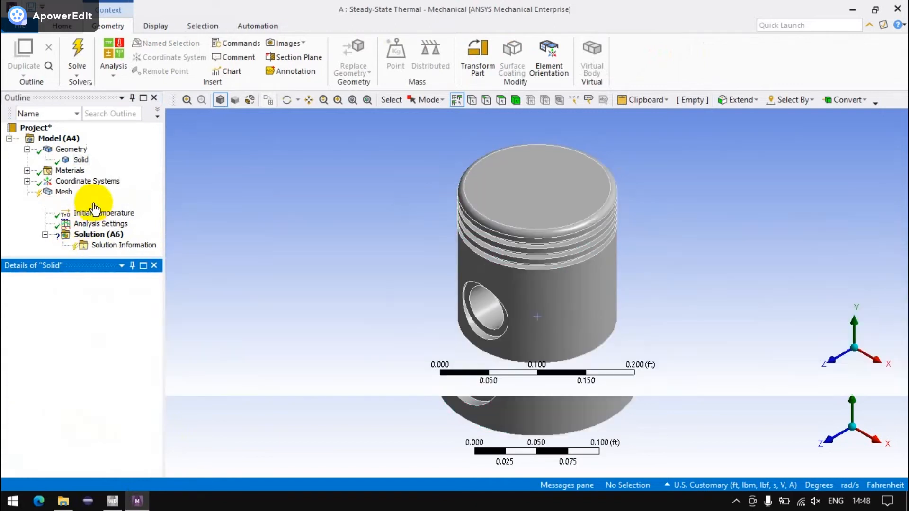
{"action": "mouse_move", "coordinate": [182, 211]}
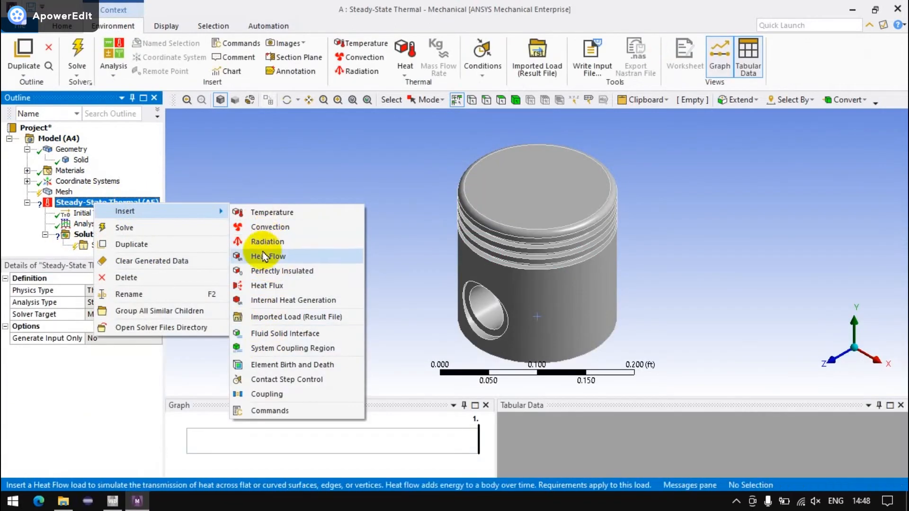
{"action": "left_click", "coordinate": [268, 242]}
{"action": "left_click", "coordinate": [487, 313]}
{"action": "middle_click_drag", "start_coordinate": [486, 313], "coordinate": [502, 353]}
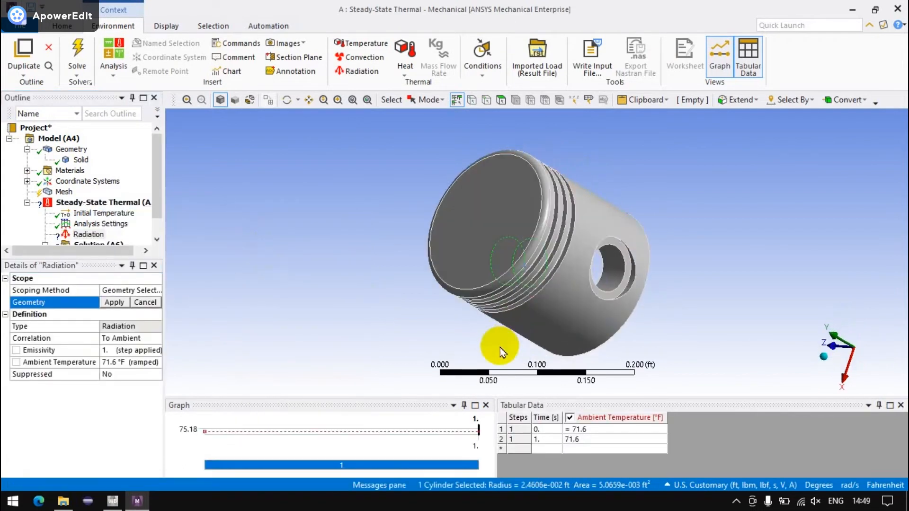
{"action": "left_click", "coordinate": [603, 278], "text": "ctrl"}
{"action": "left_click", "coordinate": [114, 302]}
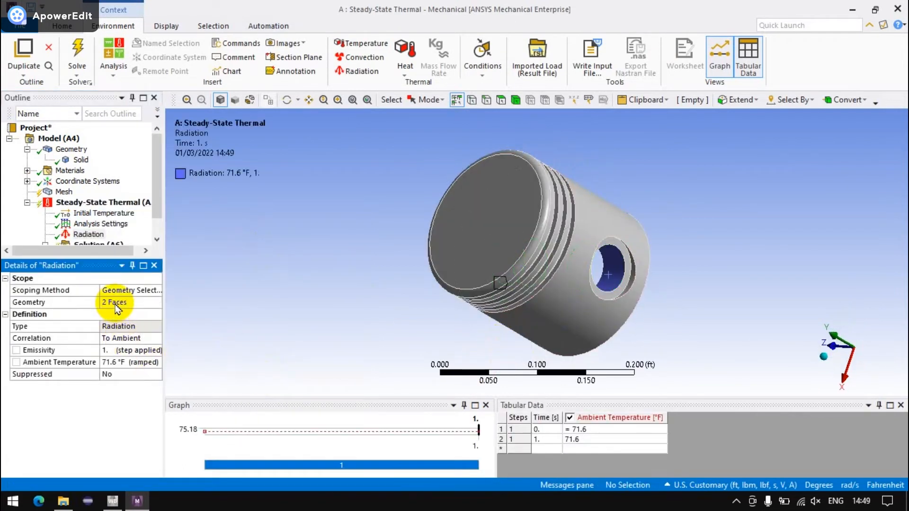
Insert a Temperature load, scope it to the piston's flat crown face and set its magnitude to 660 °F
{"action": "right_click", "coordinate": [90, 203]}
{"action": "left_click", "coordinate": [267, 212]}
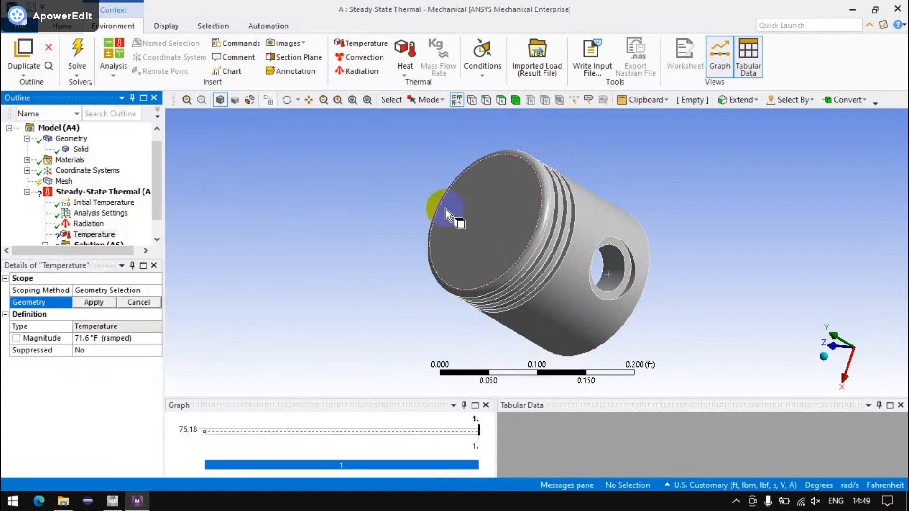
{"action": "left_click", "coordinate": [455, 204]}
{"action": "left_click", "coordinate": [96, 301]}
{"action": "left_click", "coordinate": [93, 337]}
{"action": "type", "text": "660"}
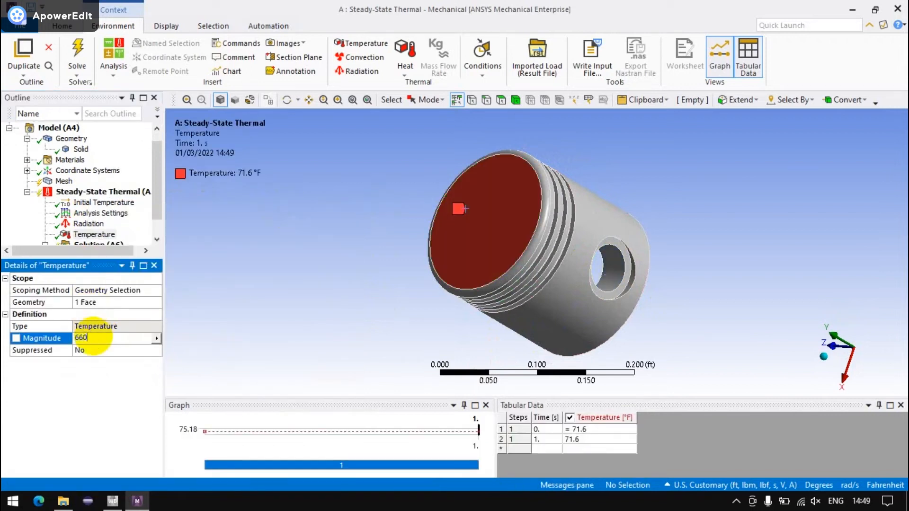
{"action": "key", "text": "Return"}
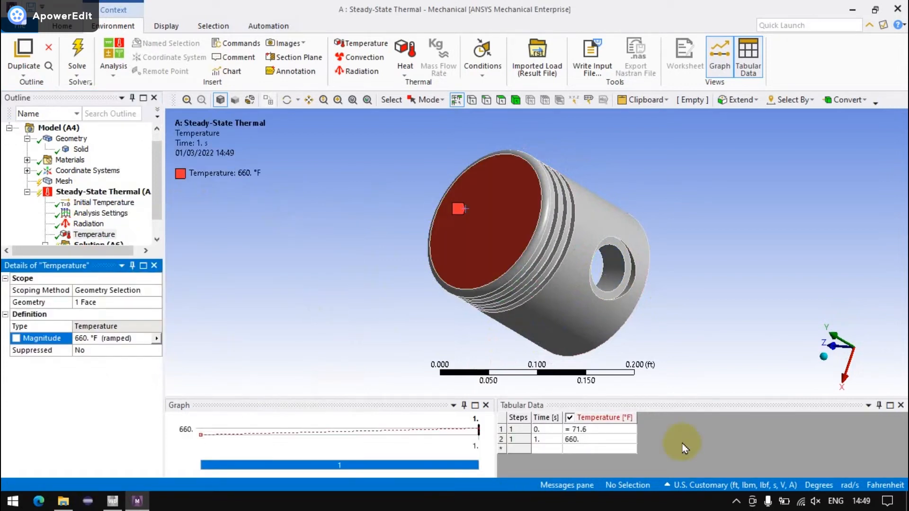
Switch the unit system to Metric (mm, kg, N, s, mV, mA)
{"action": "left_click", "coordinate": [781, 485]}
{"action": "left_click", "coordinate": [778, 299]}
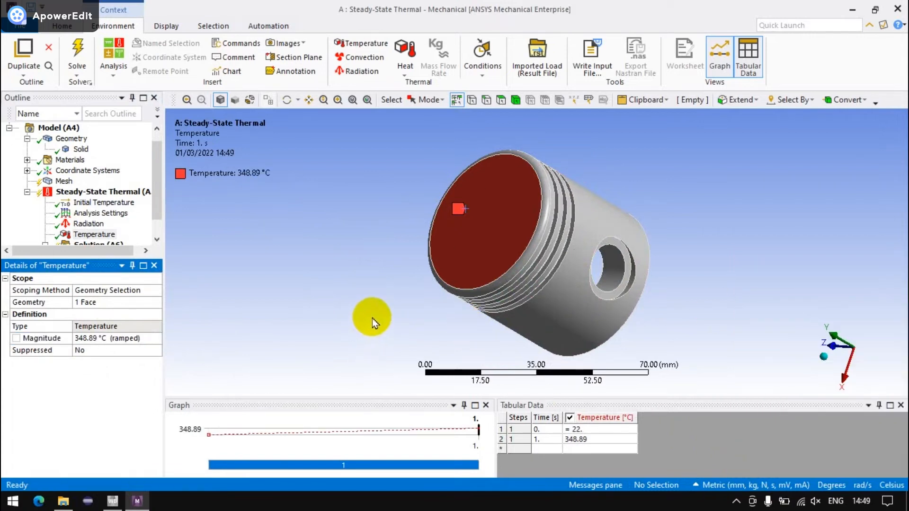
{"action": "middle_click_drag", "start_coordinate": [375, 314], "coordinate": [611, 246]}
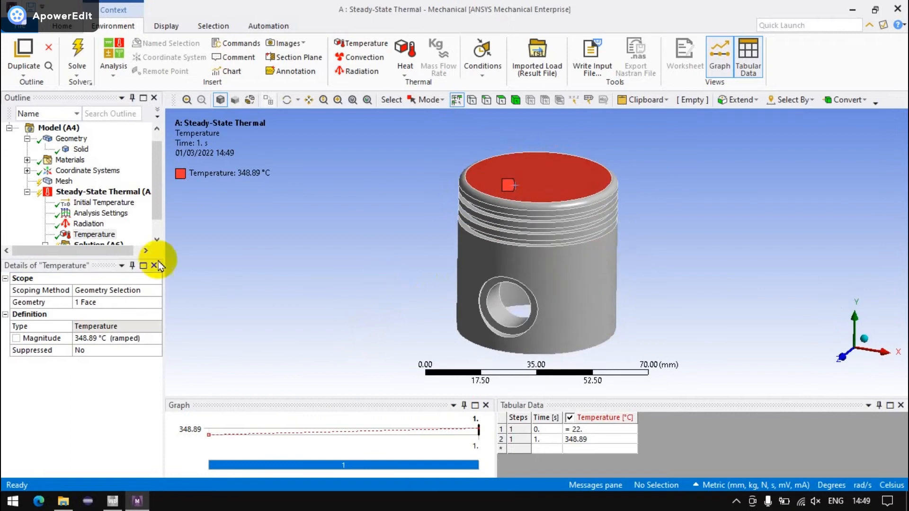
Insert Temperature and Total Heat Flux results under the solution
{"action": "scroll", "coordinate": [94, 227], "scroll_direction": "down", "scroll_amount": 1}
{"action": "left_click", "coordinate": [98, 224]}
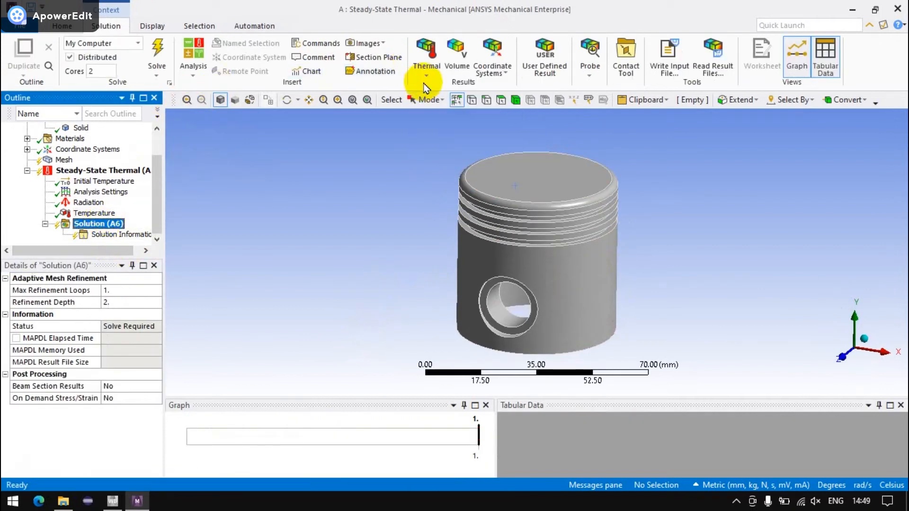
{"action": "left_click", "coordinate": [425, 71]}
{"action": "left_click", "coordinate": [445, 156]}
Mark the maximum values of the Temperature and Total Heat Flux results as output parameters
{"action": "left_click", "coordinate": [112, 223]}
{"action": "left_click", "coordinate": [17, 421]}
{"action": "left_click", "coordinate": [120, 235]}
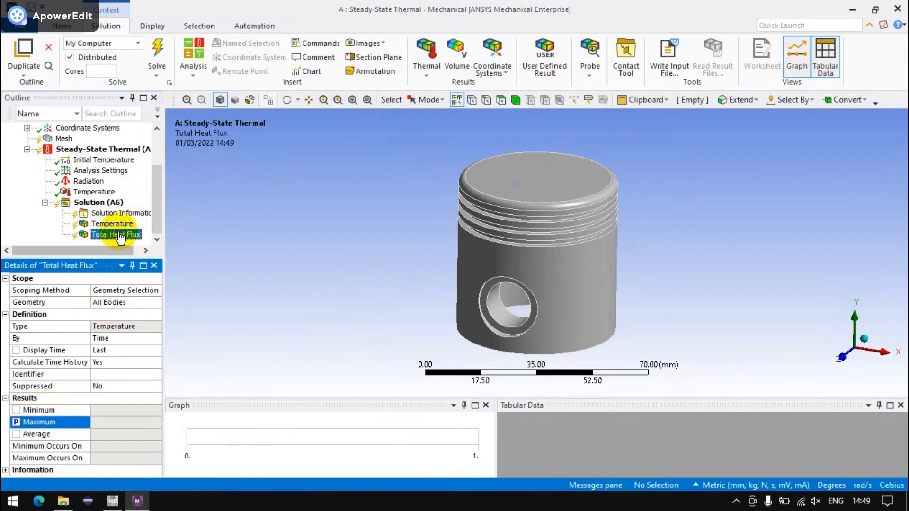
{"action": "left_click", "coordinate": [16, 421]}
Insert a Volume result under the solution and mark its maximum as an output parameter
{"action": "left_click", "coordinate": [112, 204]}
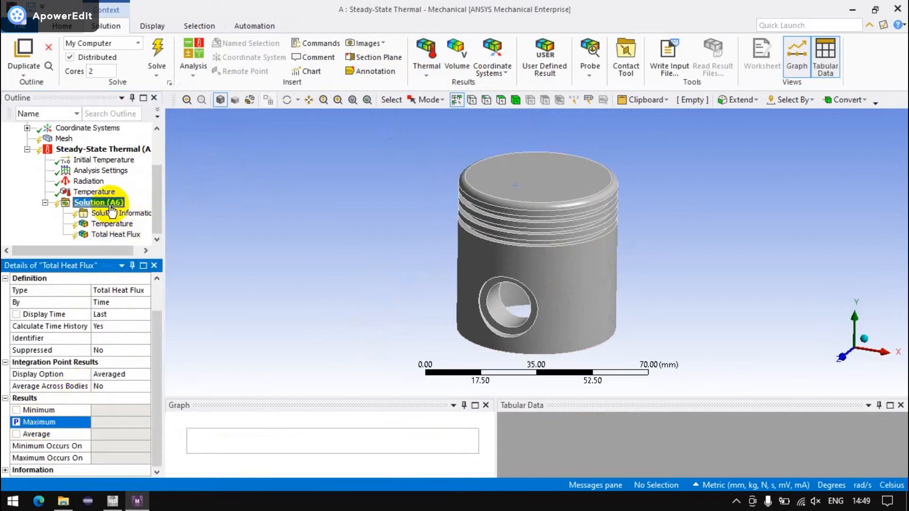
{"action": "right_click", "coordinate": [112, 209]}
{"action": "mouse_move", "coordinate": [142, 213]}
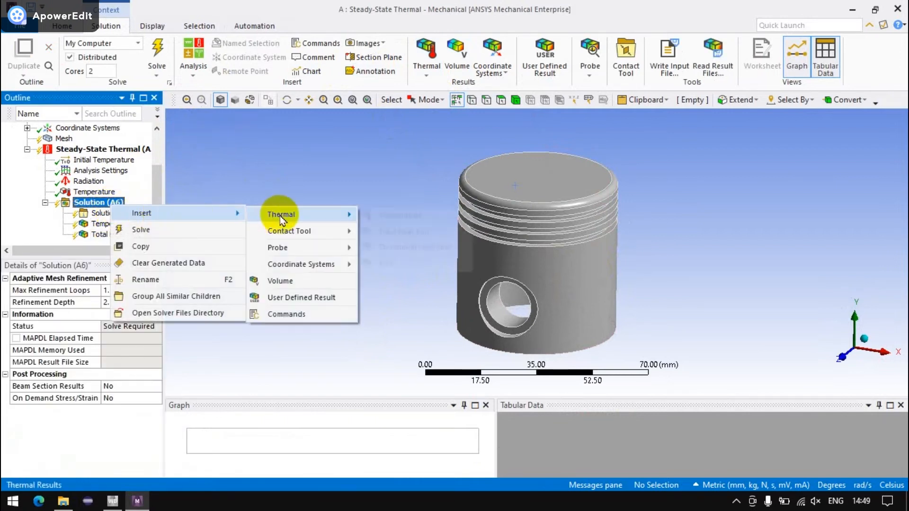
{"action": "left_click", "coordinate": [333, 281]}
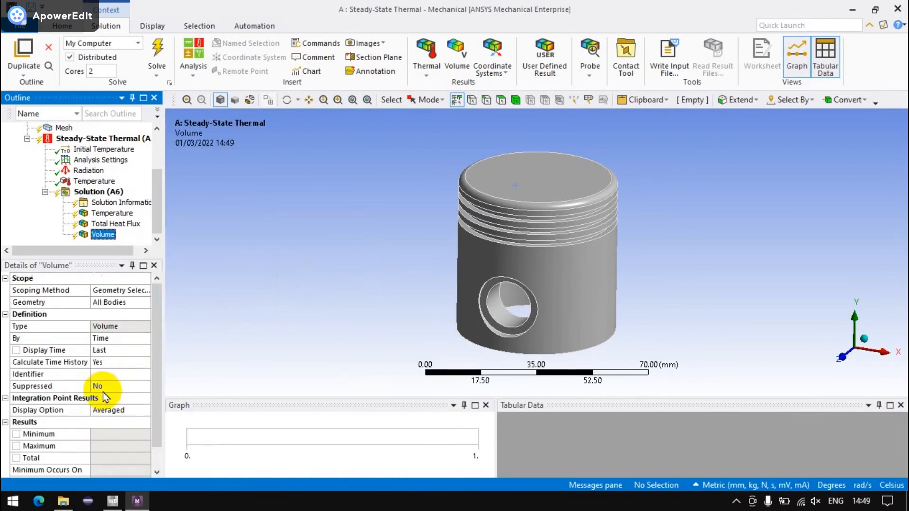
{"action": "scroll", "coordinate": [105, 397], "scroll_direction": "down", "scroll_amount": 1}
{"action": "left_click", "coordinate": [16, 422]}
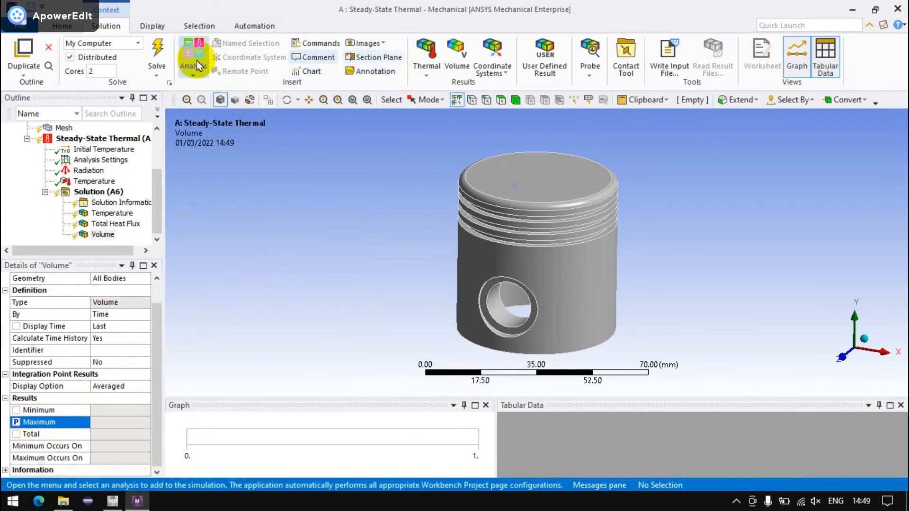
Solve the steady-state thermal analysis and go through the Temperature, Total Heat Flux and Volume results
{"action": "left_click", "coordinate": [157, 50]}
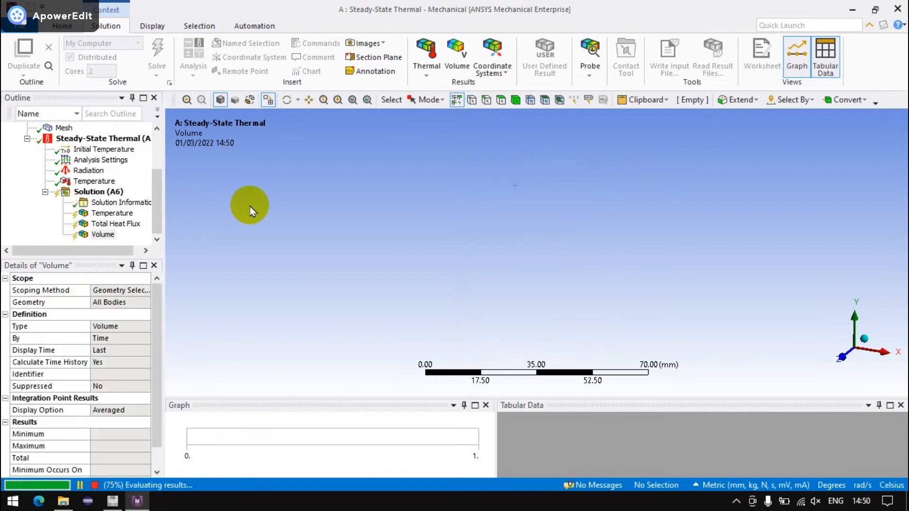
{"action": "left_click", "coordinate": [100, 213]}
{"action": "left_click", "coordinate": [101, 223]}
{"action": "left_click", "coordinate": [98, 233]}
{"action": "left_click", "coordinate": [100, 213]}
{"action": "left_click", "coordinate": [349, 209]}
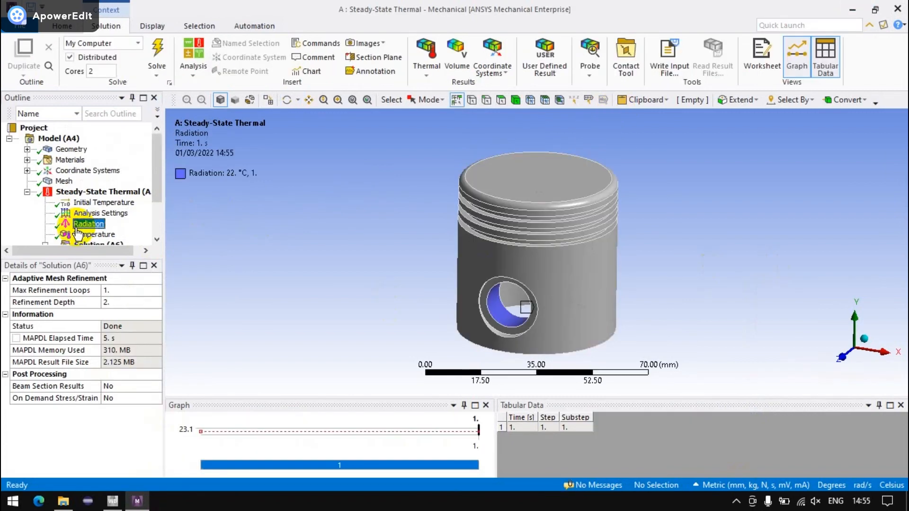
Mark the minimum value of the Temperature result as an output parameter
{"action": "scroll", "coordinate": [77, 233], "scroll_direction": "down", "scroll_amount": 2}
{"action": "left_click", "coordinate": [85, 213]}
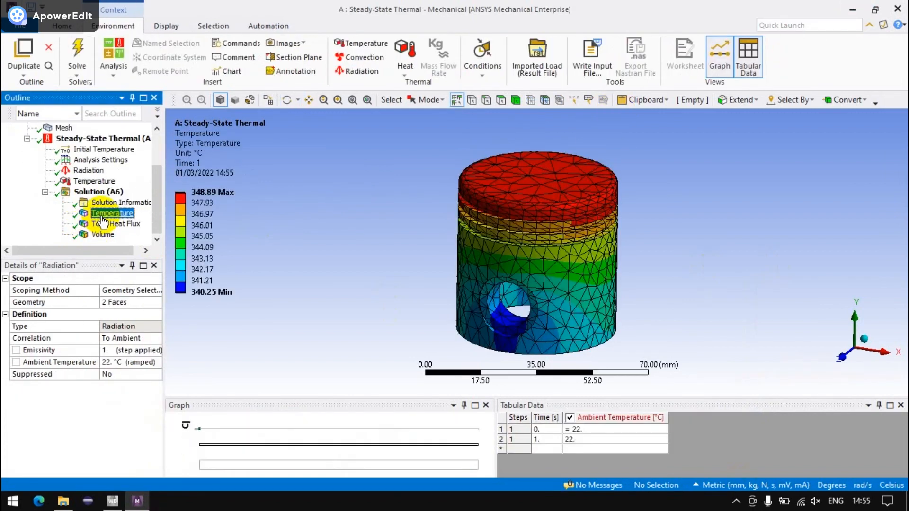
{"action": "left_click", "coordinate": [16, 411]}
Review the Volume result plot and the volume and mass properties of the Solid body
{"action": "left_click", "coordinate": [103, 234]}
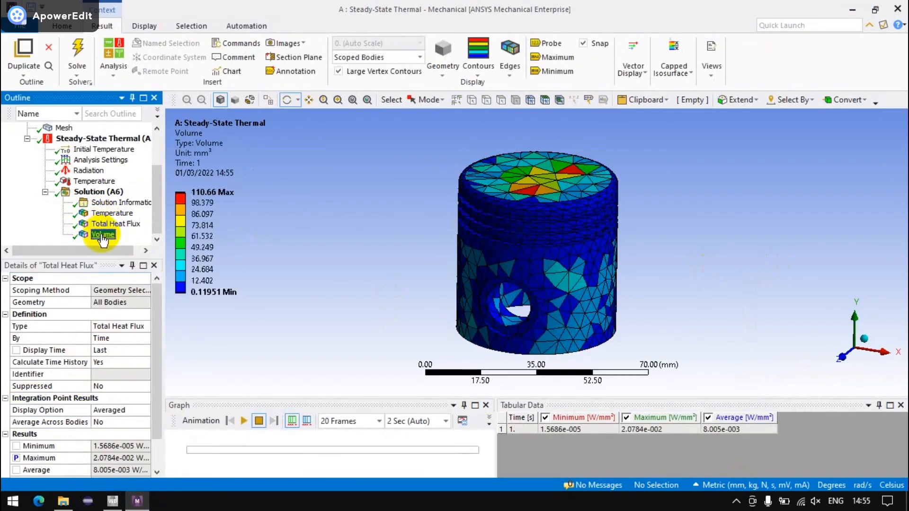
{"action": "scroll", "coordinate": [94, 199], "scroll_direction": "up", "scroll_amount": 2}
{"action": "left_click", "coordinate": [78, 160]}
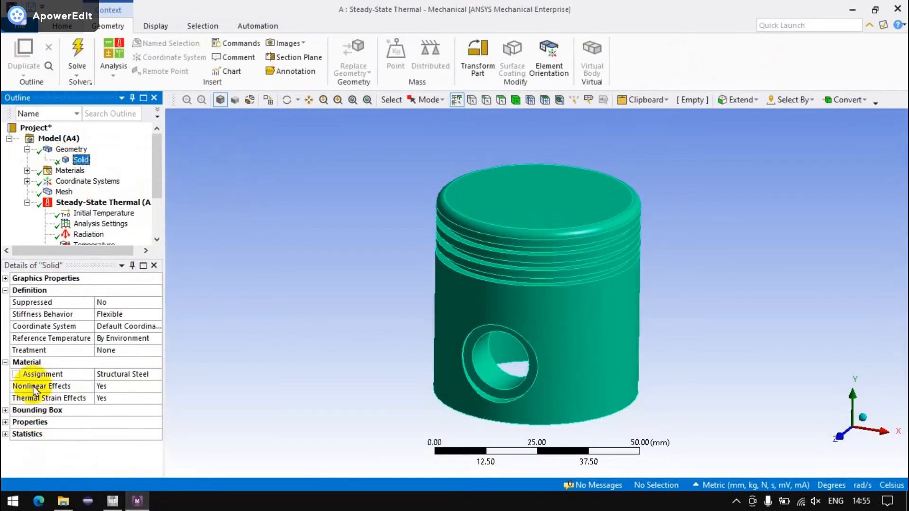
{"action": "left_click", "coordinate": [6, 410]}
{"action": "left_click", "coordinate": [5, 421]}
{"action": "left_click", "coordinate": [29, 421]}
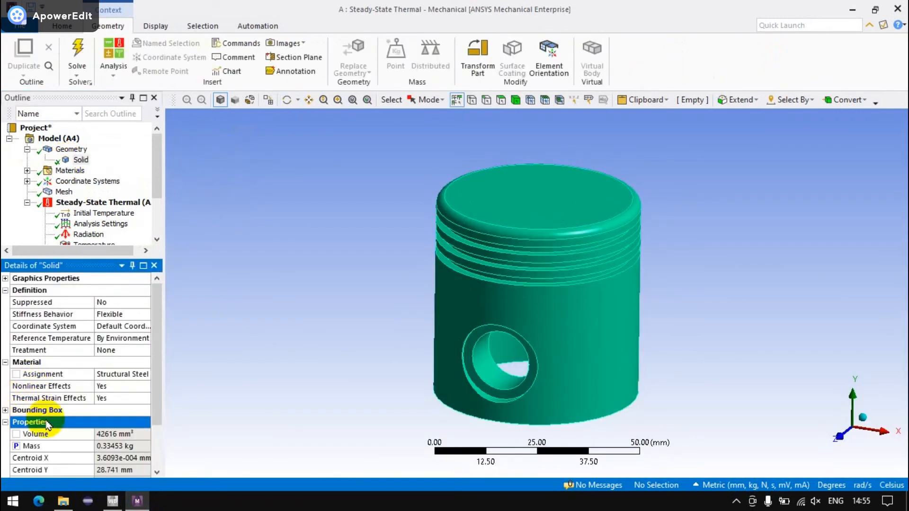
{"action": "scroll", "coordinate": [156, 419], "scroll_direction": "down", "scroll_amount": 3}
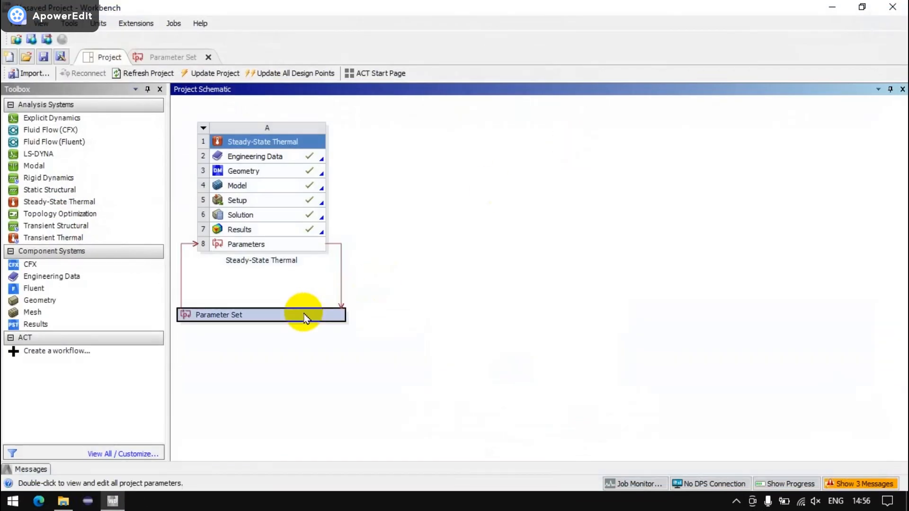
Open the project's parameter set and add two design points, one with P1 at 26 mm and one with P2 at 51 mm
{"action": "double_click", "coordinate": [304, 314]}
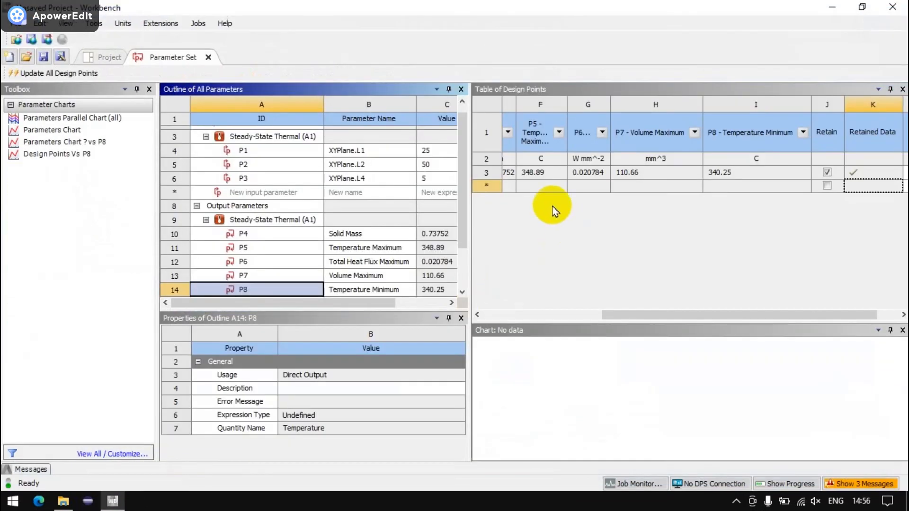
{"action": "left_click", "coordinate": [577, 187]}
{"action": "type", "text": "26"}
{"action": "key", "text": "Return"}
{"action": "left_click", "coordinate": [610, 200]}
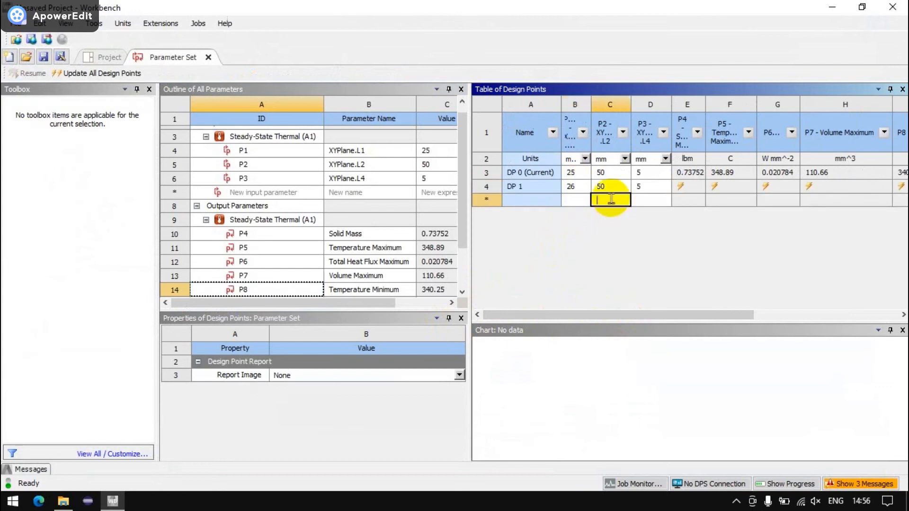
{"action": "type", "text": "51"}
{"action": "key", "text": "Return"}
Add a design point with P3 at 6 mm and another combining P1 26 mm, P2 51 mm and P3 6 mm
{"action": "left_click", "coordinate": [657, 216]}
{"action": "type", "text": "6"}
{"action": "key", "text": "Return"}
{"action": "type", "text": "1"}
{"action": "left_click", "coordinate": [651, 229]}
{"action": "type", "text": "6"}
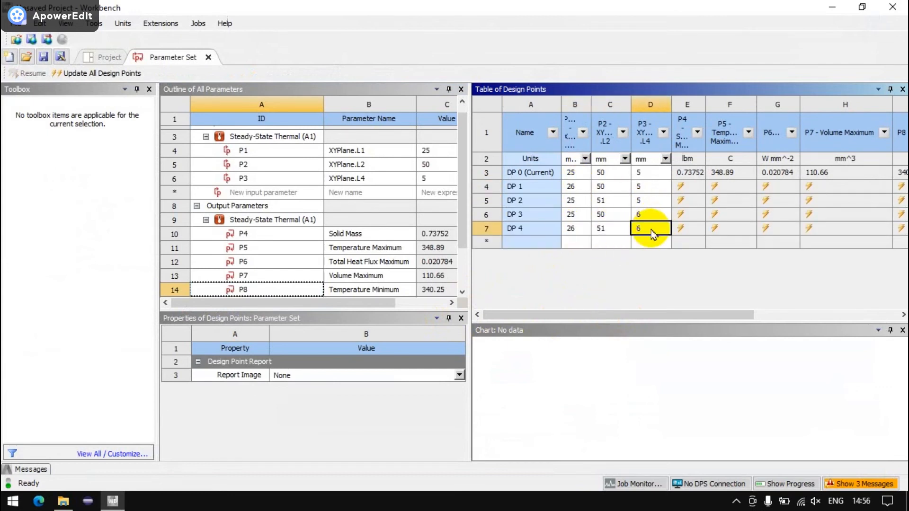
{"action": "key", "text": "Return"}
Update all design points and select the P4 solid mass column in the design point table
{"action": "left_click", "coordinate": [65, 73]}
{"action": "left_click_drag", "start_coordinate": [581, 314], "coordinate": [661, 304]}
{"action": "left_click", "coordinate": [553, 119]}
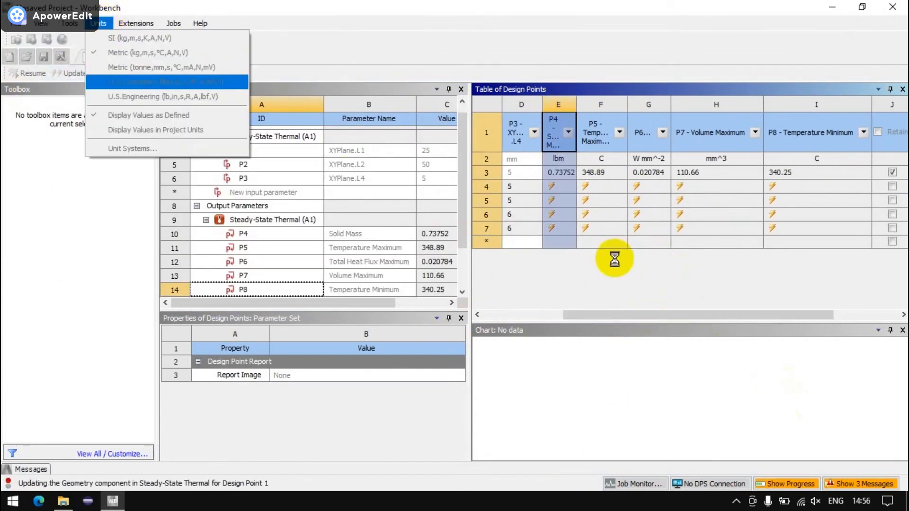